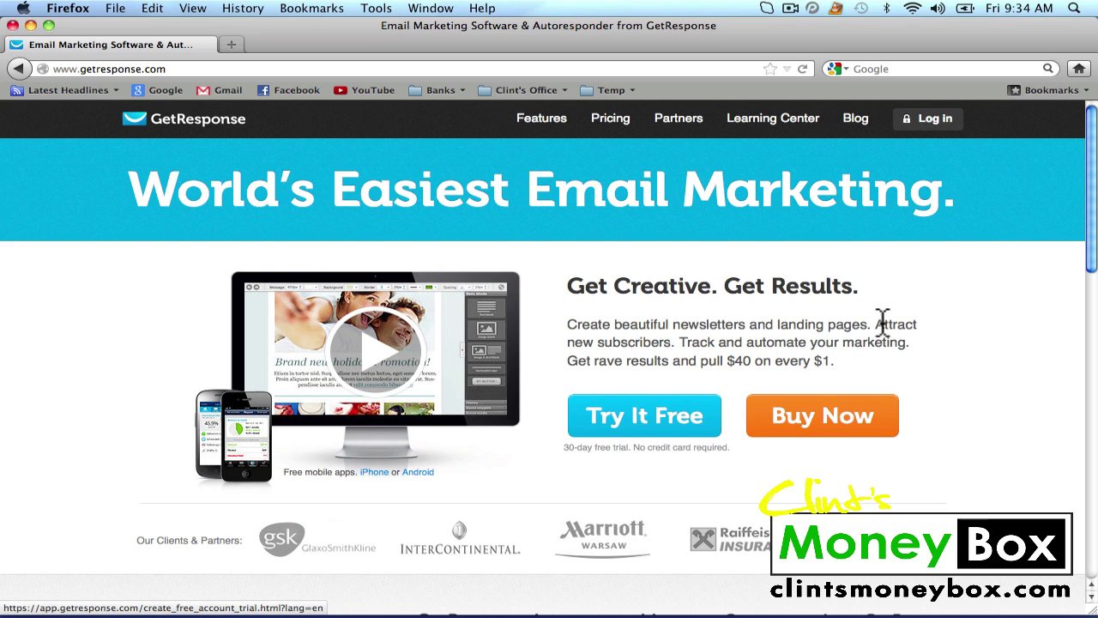
# Go to the GetResponse login page from the home page's Log In link
pyautogui.click(930, 121)
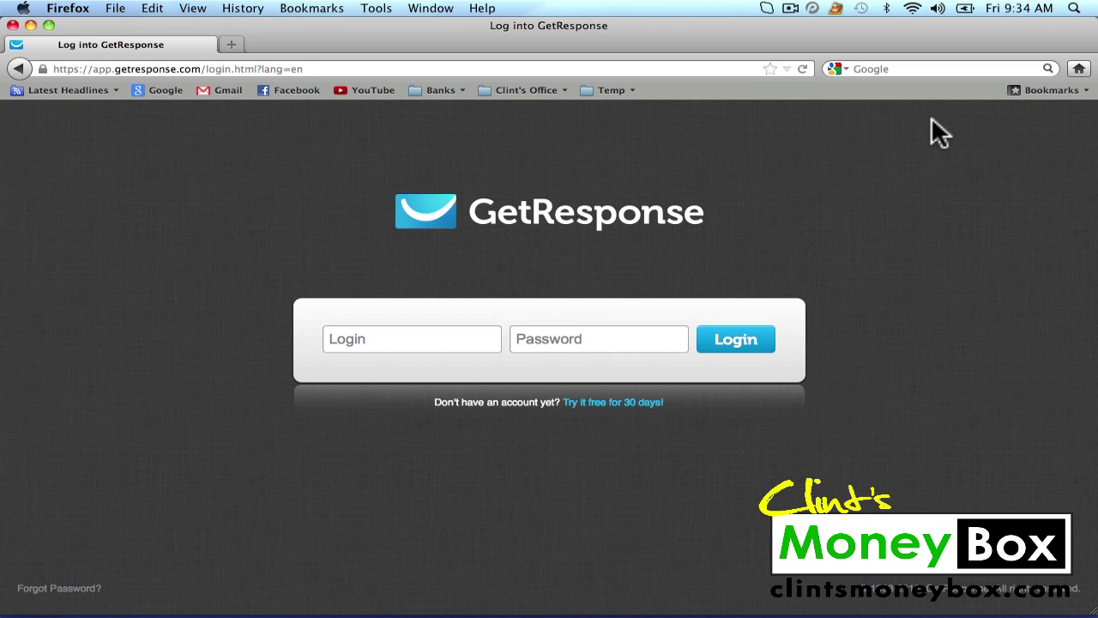
# Sign in with the saved username and the account password to reach the dashboard
pyautogui.click(420, 340)
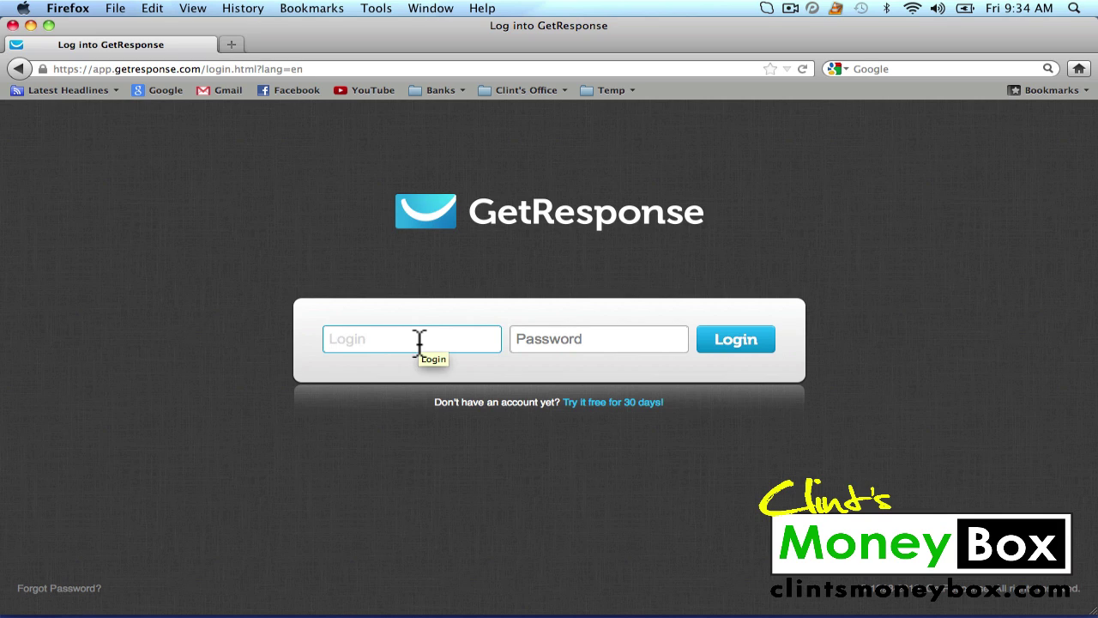
pyautogui.write('C')
pyautogui.click(401, 368)
pyautogui.press('Tab')
pyautogui.write('•••••')
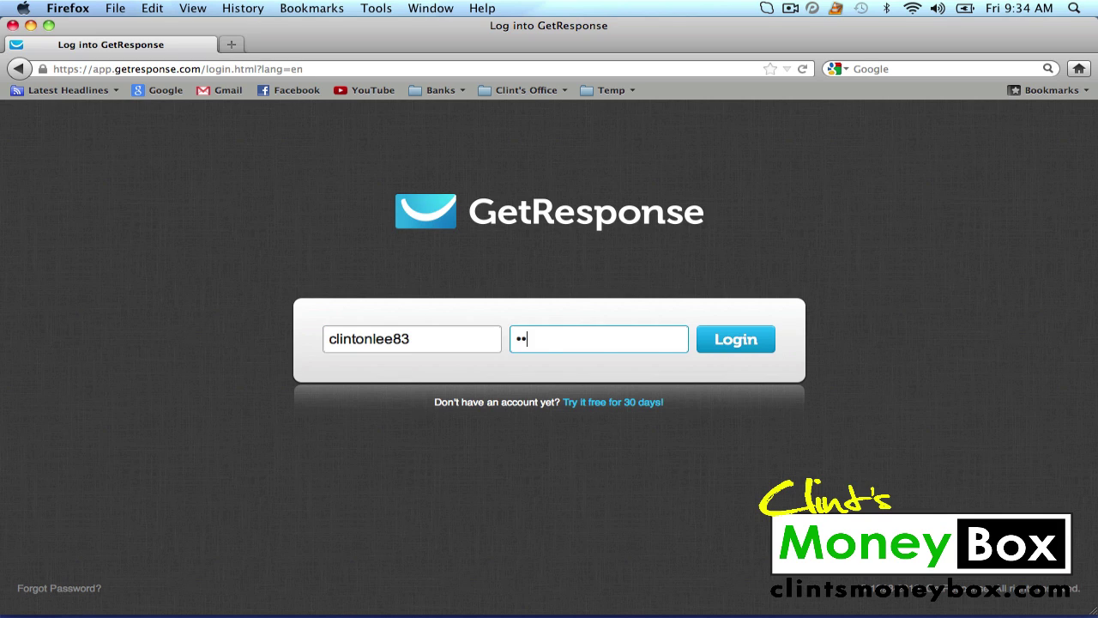
pyautogui.write('••••••••••••••••••')
pyautogui.click(712, 348)
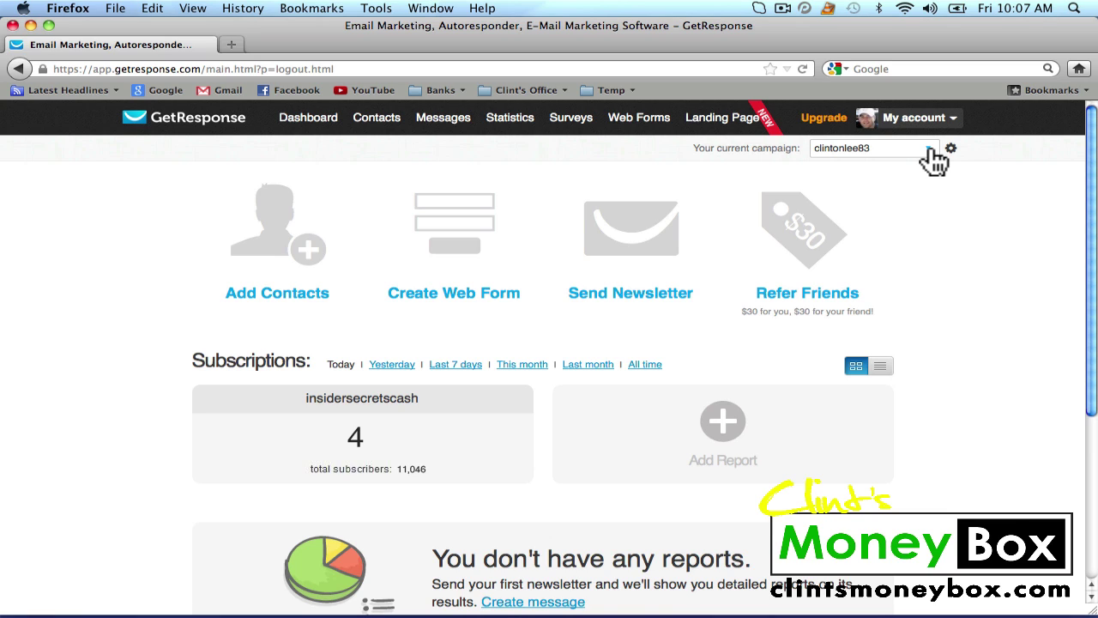
# Create a new campaign named 'clintsseotips' from the current-campaign dropdown
pyautogui.click(931, 152)
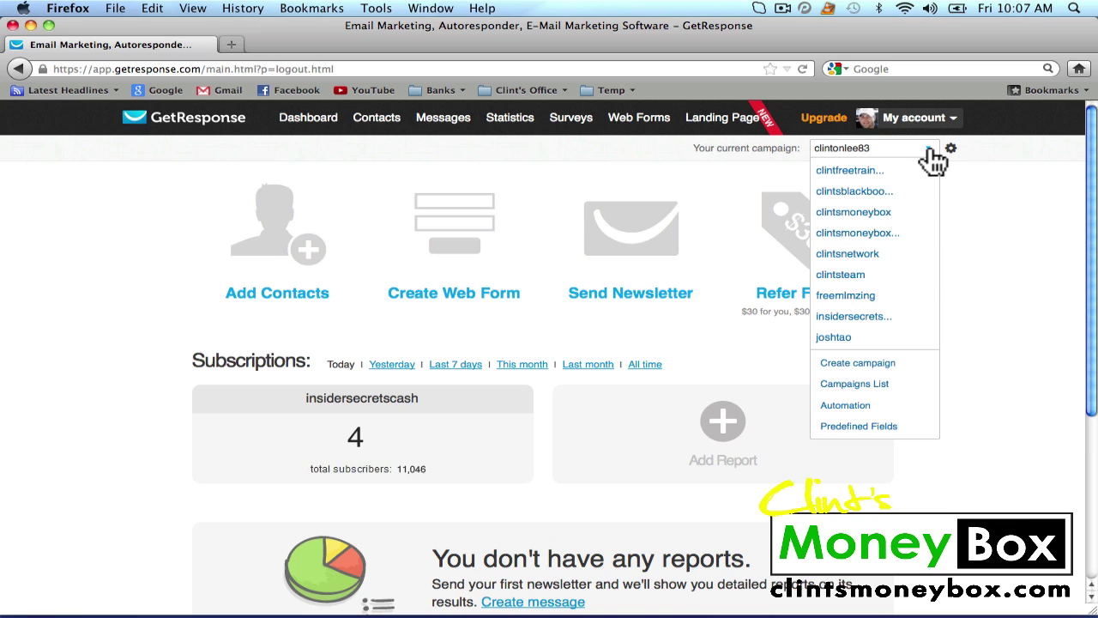
pyautogui.click(858, 363)
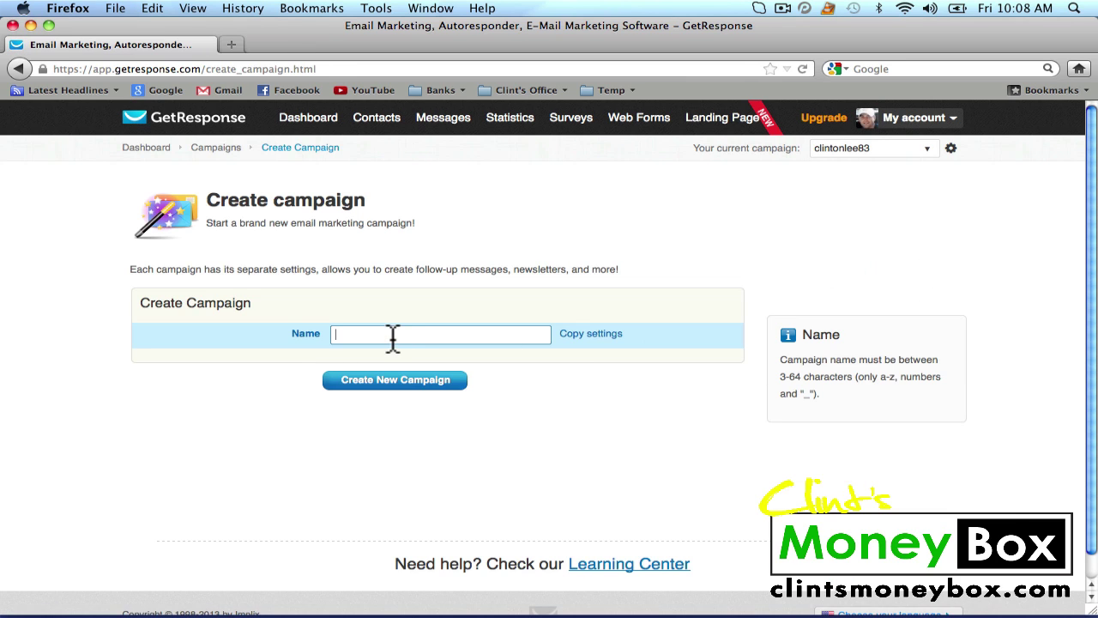
pyautogui.click(393, 336)
pyautogui.write('clintssep')
pyautogui.press('BackSpace')
pyautogui.write('otips')
pyautogui.click(385, 382)
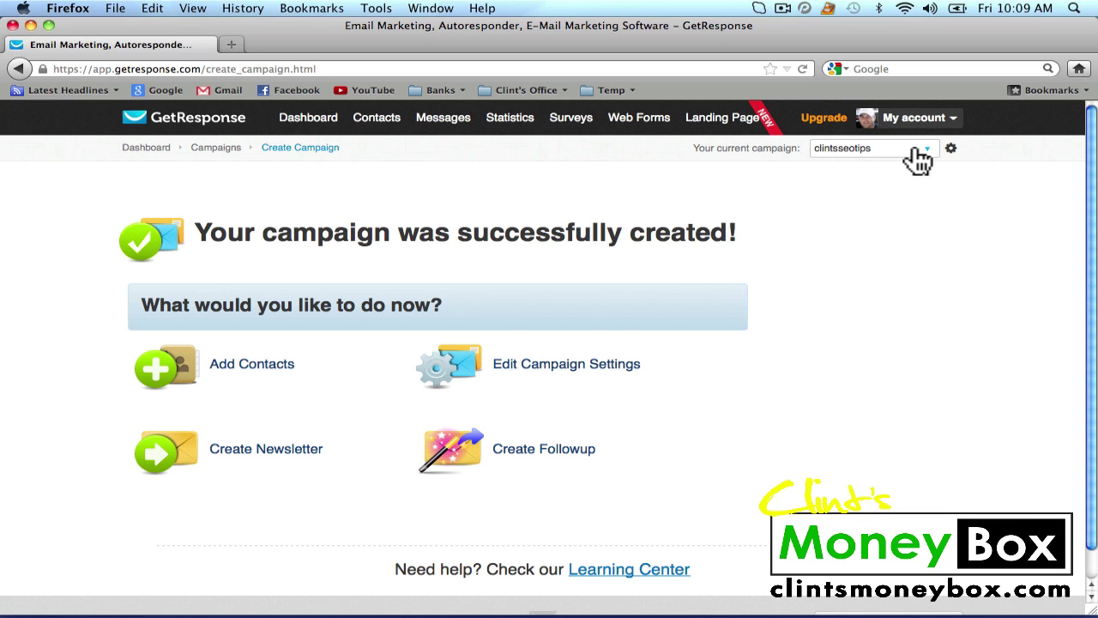
# Disable confirmed opt-in for email and web subscriptions in clintsseotips' Permission settings
pyautogui.click(953, 151)
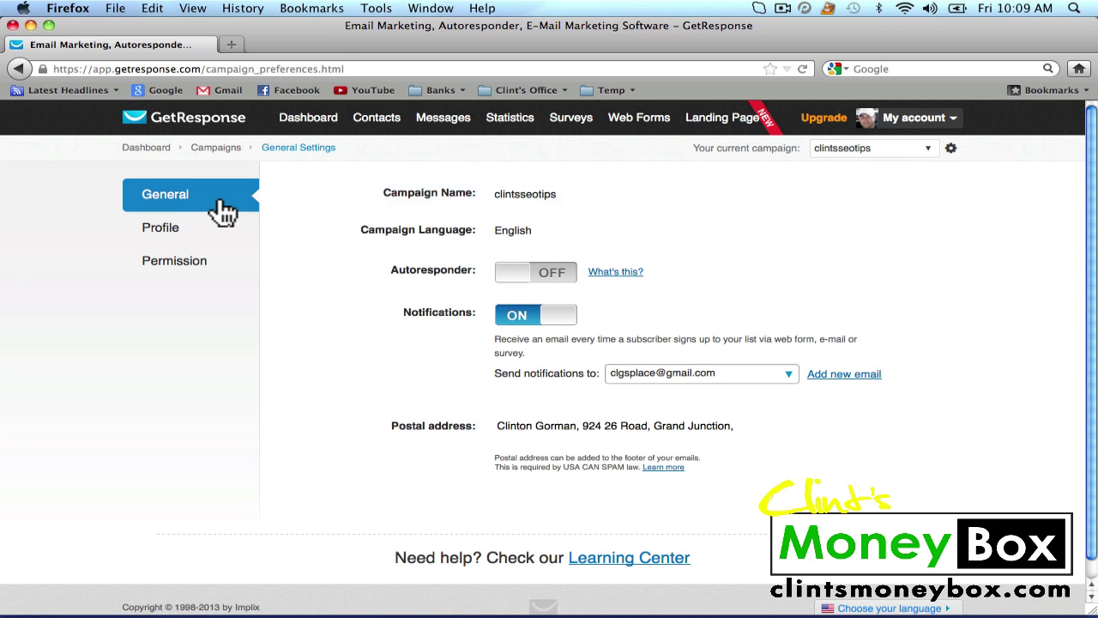
pyautogui.click(198, 273)
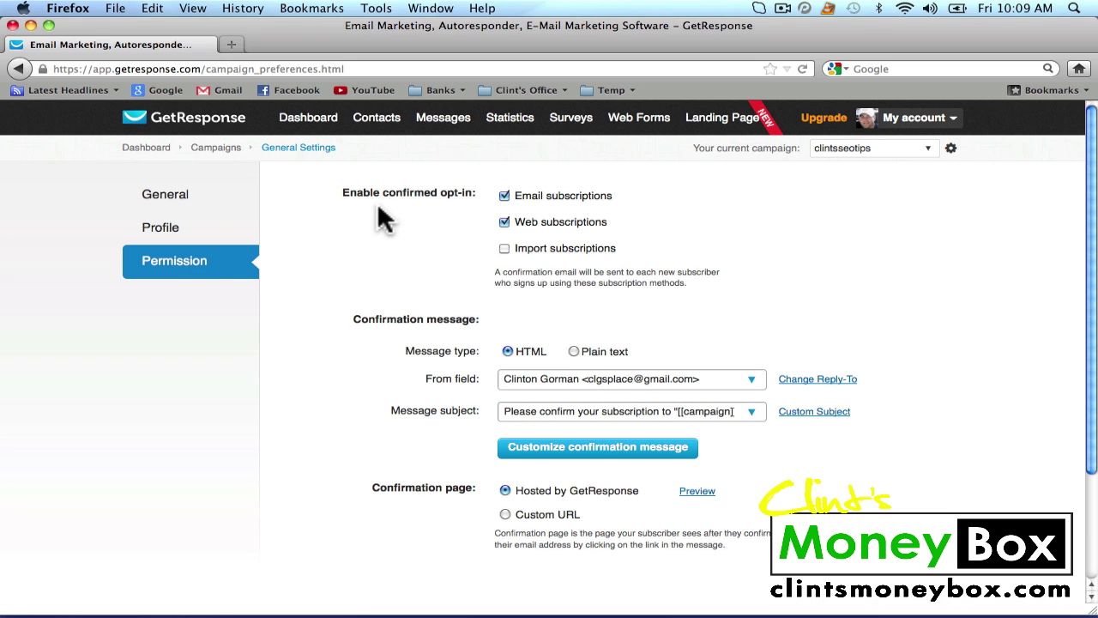
pyautogui.click(505, 196)
pyautogui.click(505, 221)
pyautogui.click(322, 130)
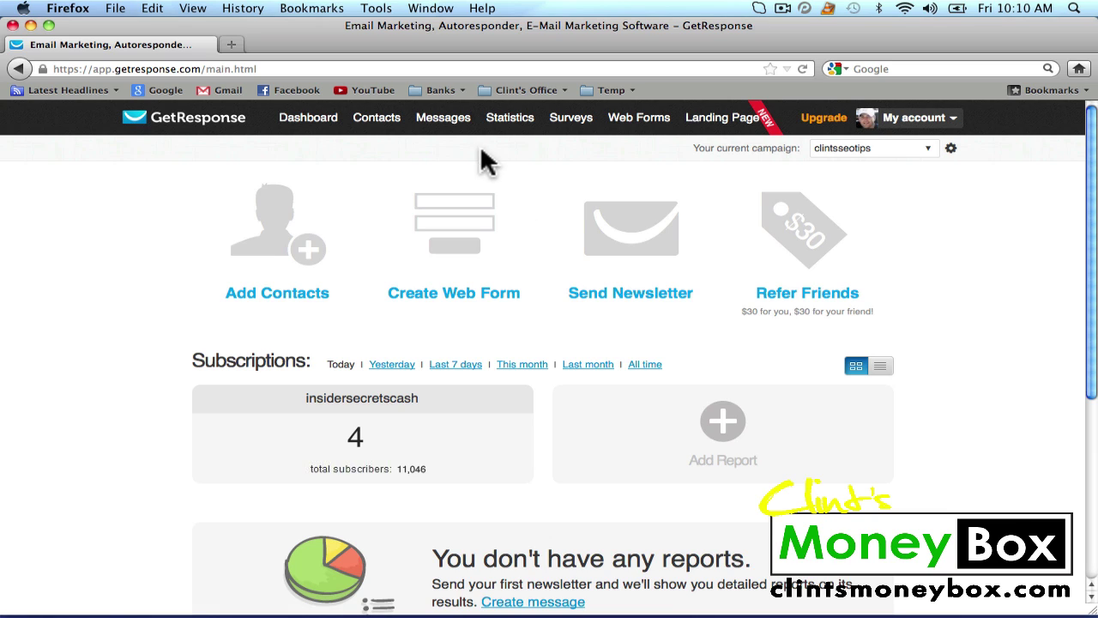
# Begin a new follow-up message using the previous version of the email editor
pyautogui.moveTo(448, 117)
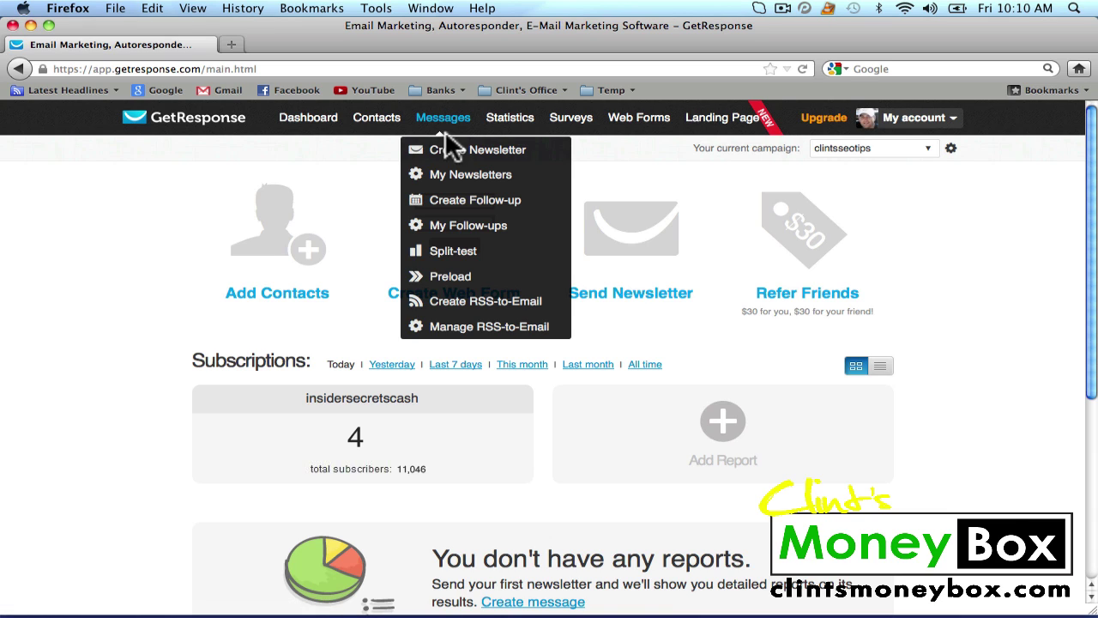
pyautogui.click(468, 206)
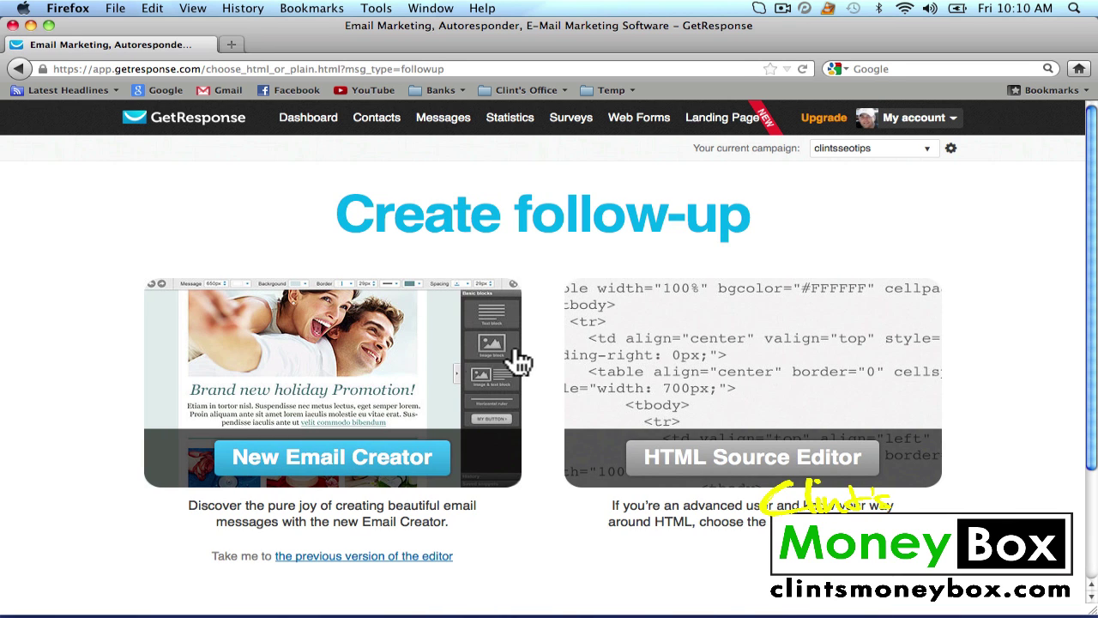
pyautogui.scroll(-2, 540, 356)
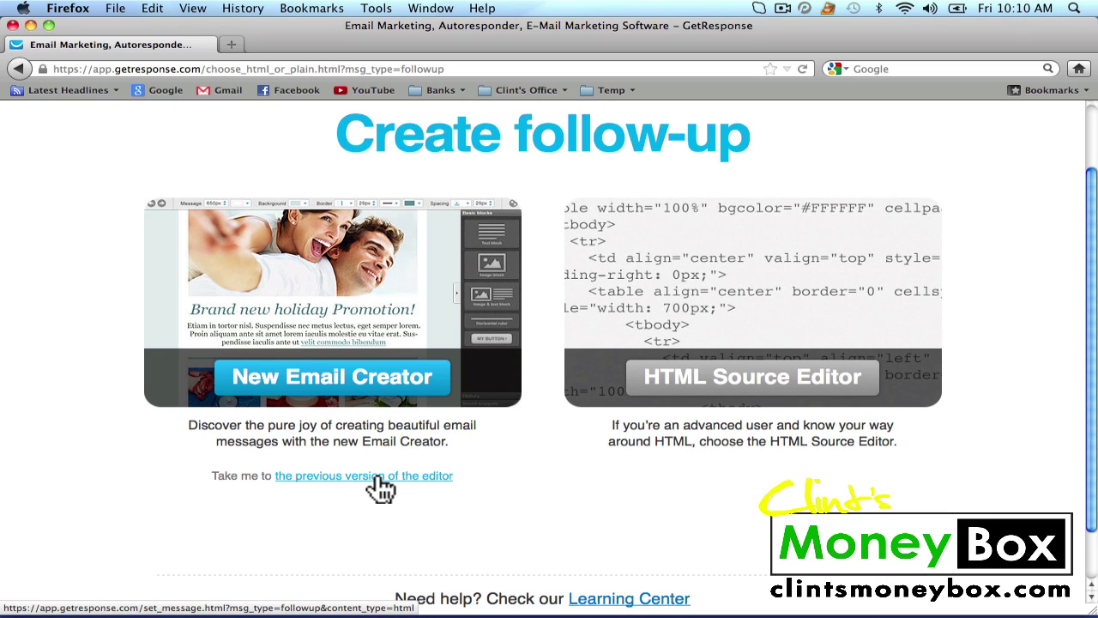
pyautogui.click(377, 479)
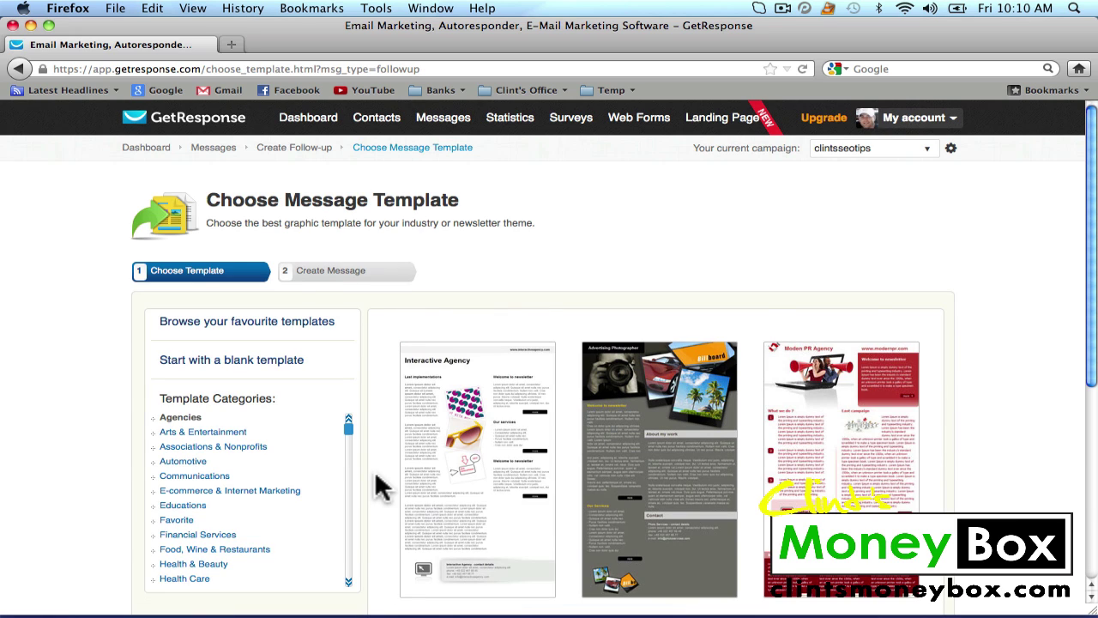
# Start a blank follow-up scheduled for day 0 with a different sender address
pyautogui.click(233, 367)
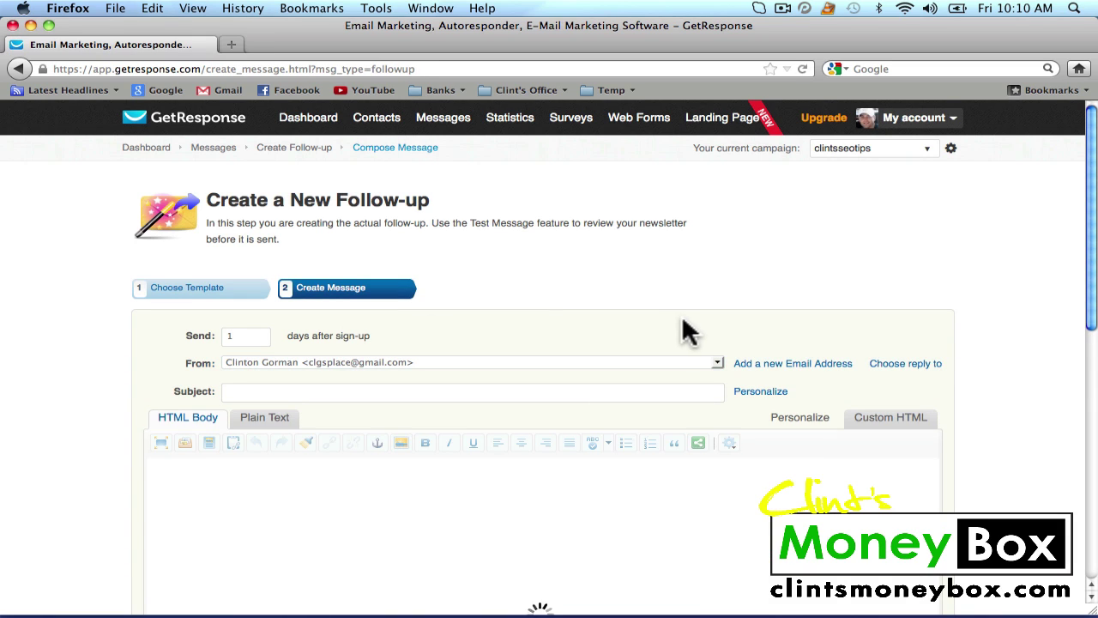
pyautogui.click(247, 339)
pyautogui.moveTo(247, 341); pyautogui.dragTo(203, 338)
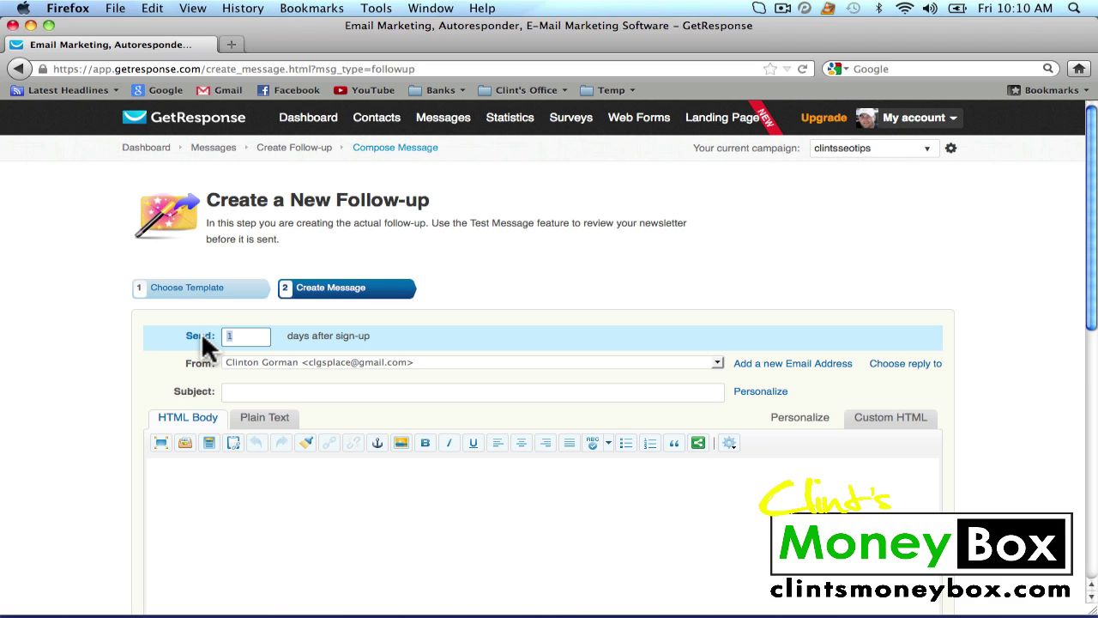
pyautogui.write('0')
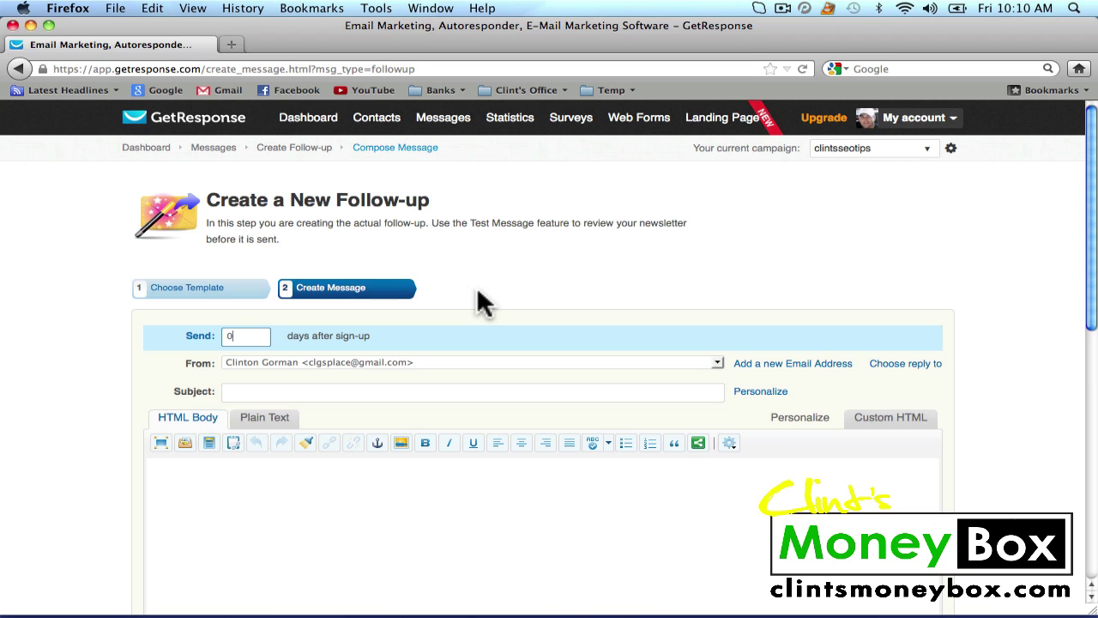
pyautogui.press('BackSpace')
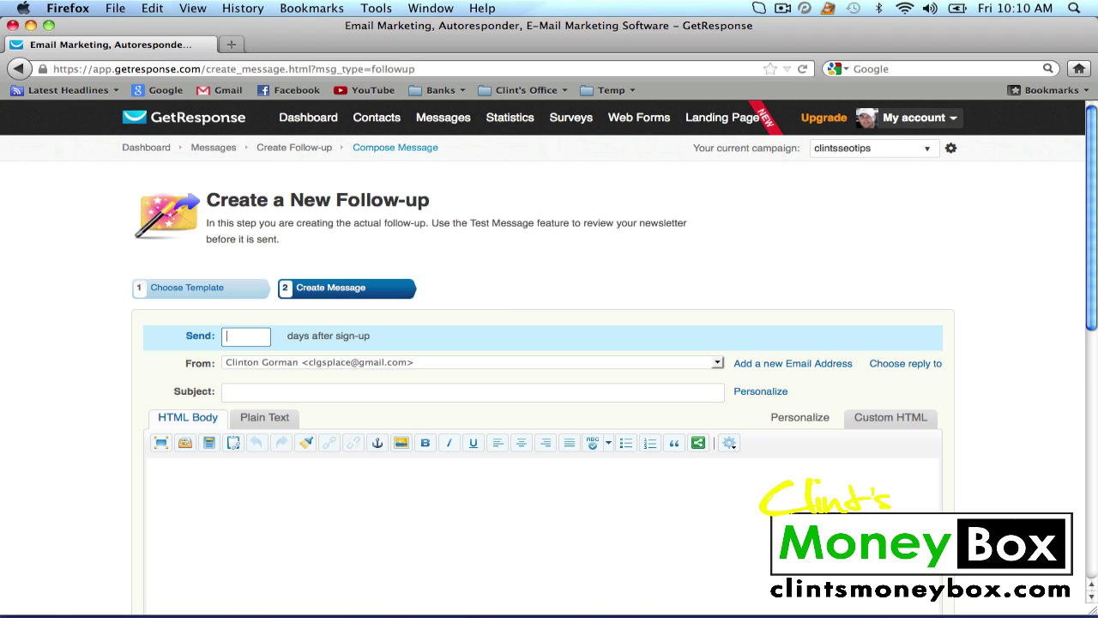
pyautogui.write('1')
pyautogui.press('BackSpace')
pyautogui.write('0')
pyautogui.click(717, 361)
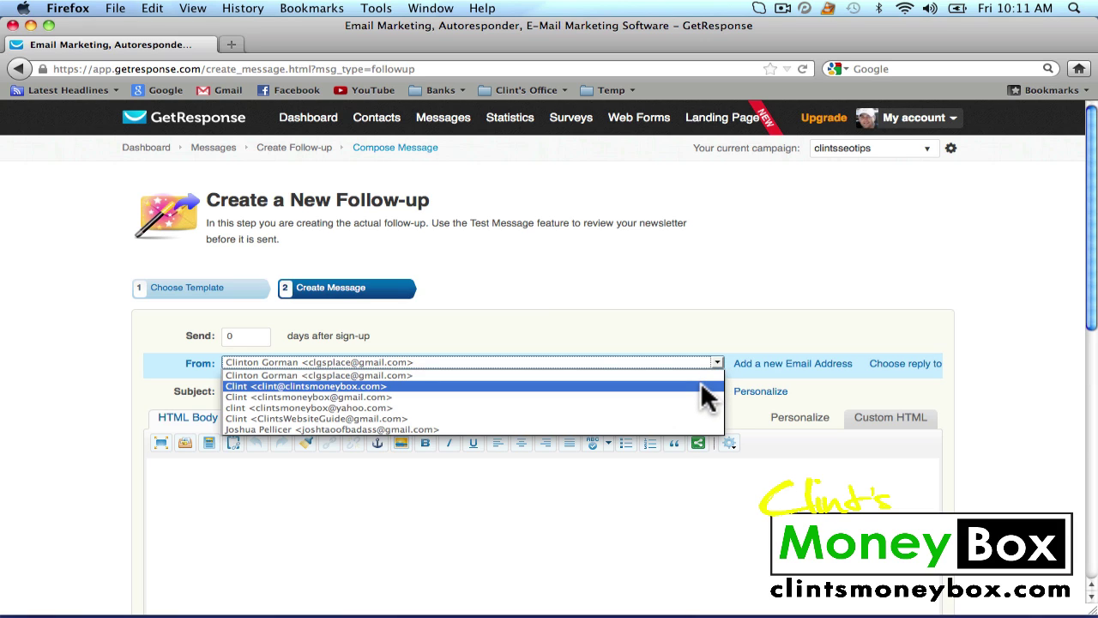
pyautogui.click(703, 387)
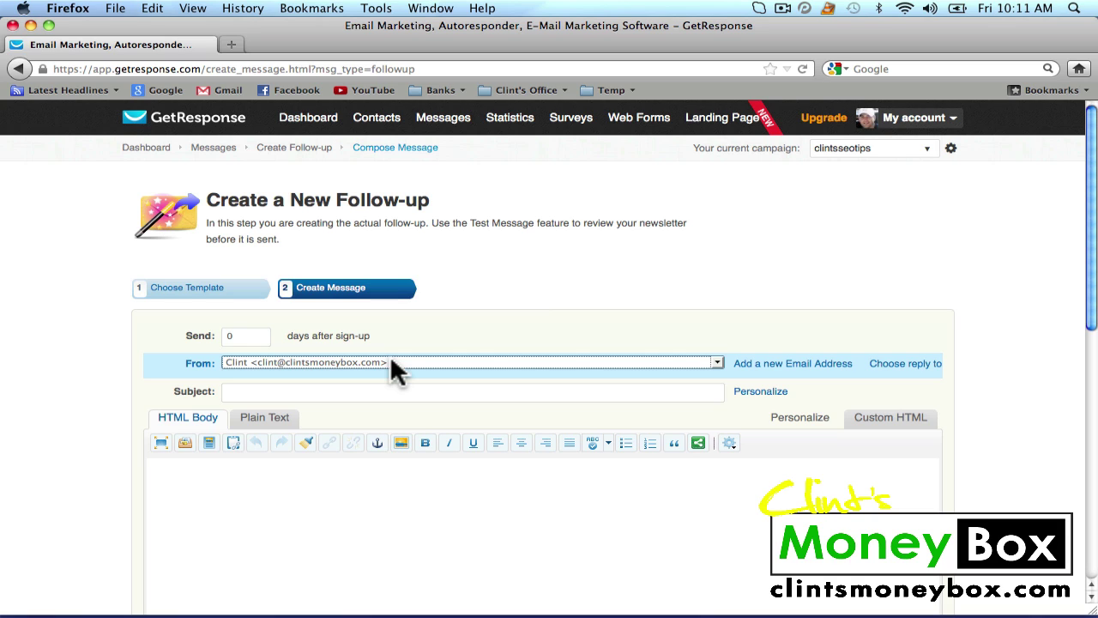
# Enter the subject 'Clints SEO Tips'
pyautogui.click(383, 397)
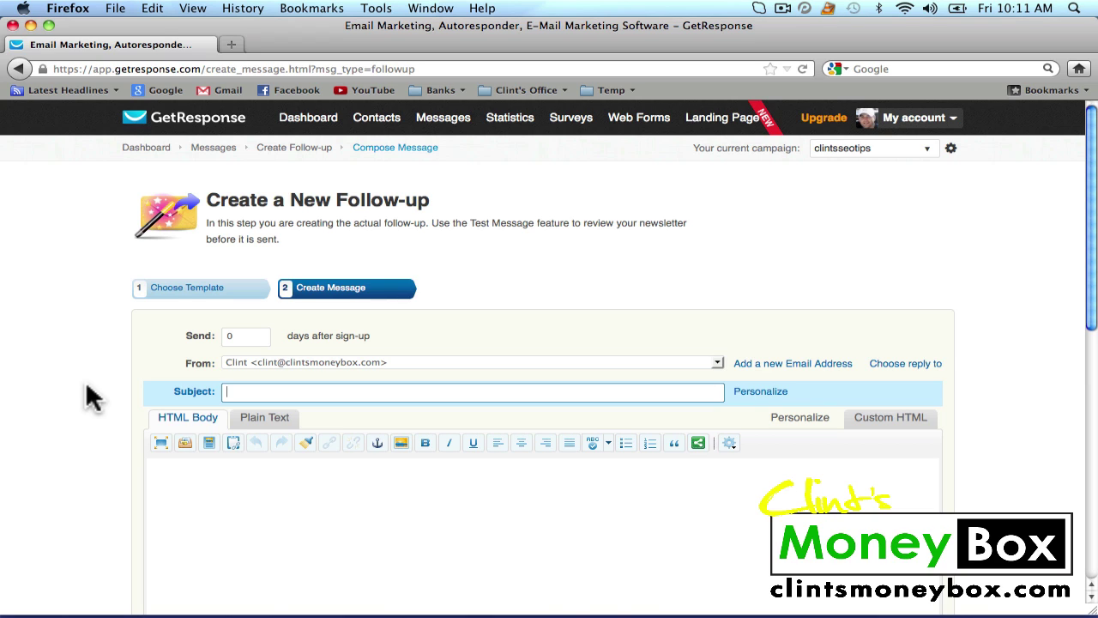
pyautogui.write('S')
pyautogui.press('BackSpace')
pyautogui.write('C')
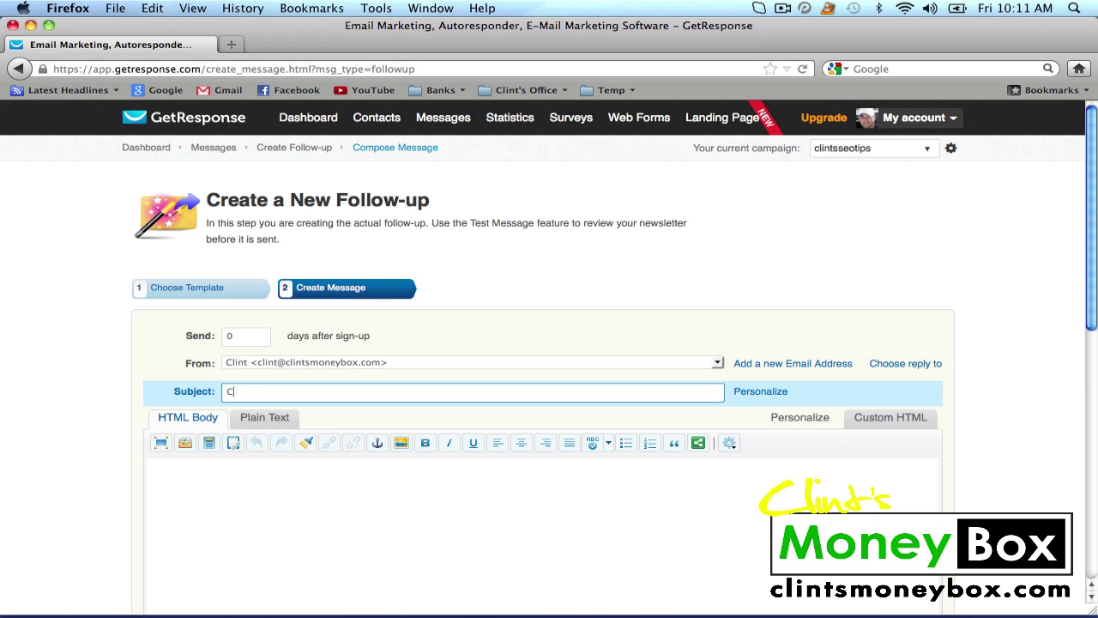
pyautogui.write('lints SE O Tips')
# Paste the prepared SEO tips email text into the message body
pyautogui.scroll(-5, 656, 307)
pyautogui.click(232, 228)
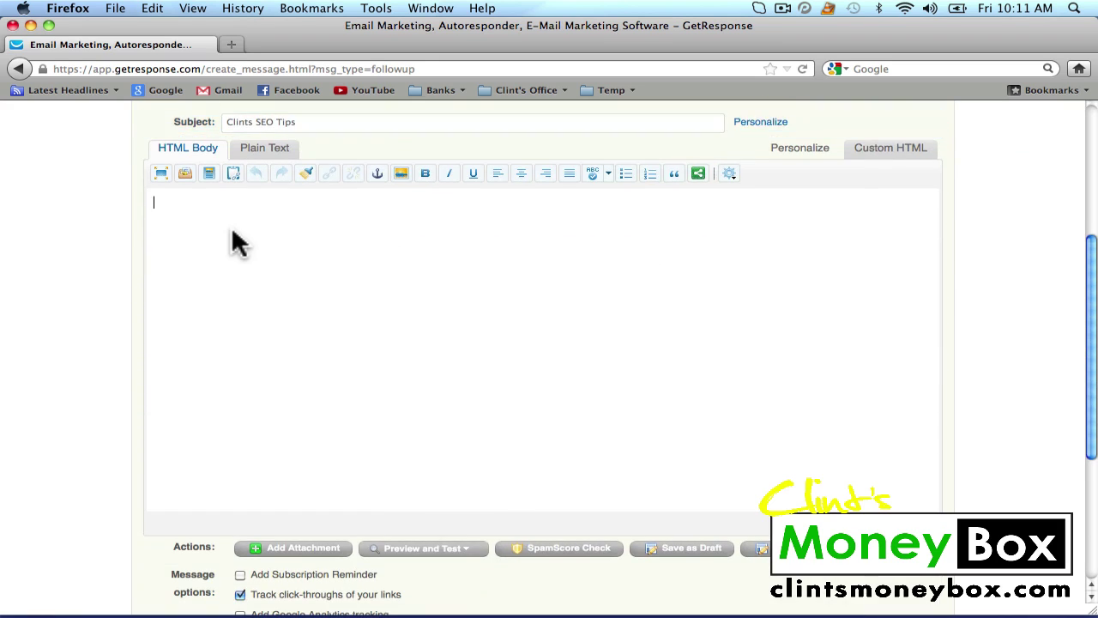
pyautogui.rightClick(233, 229)
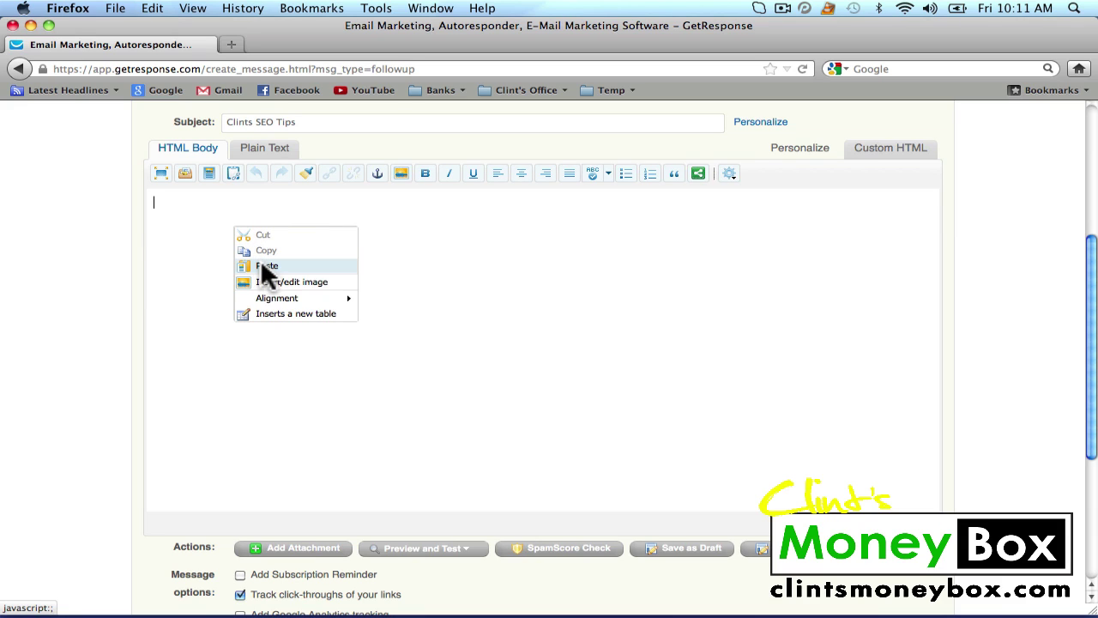
pyautogui.click(190, 230)
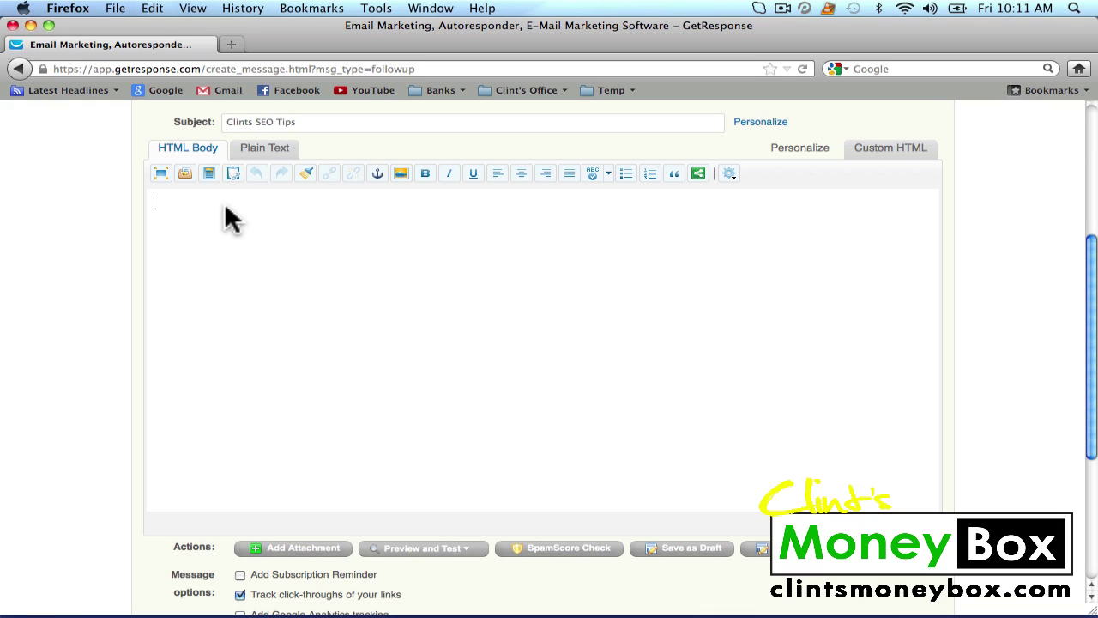
pyautogui.press('super+v')
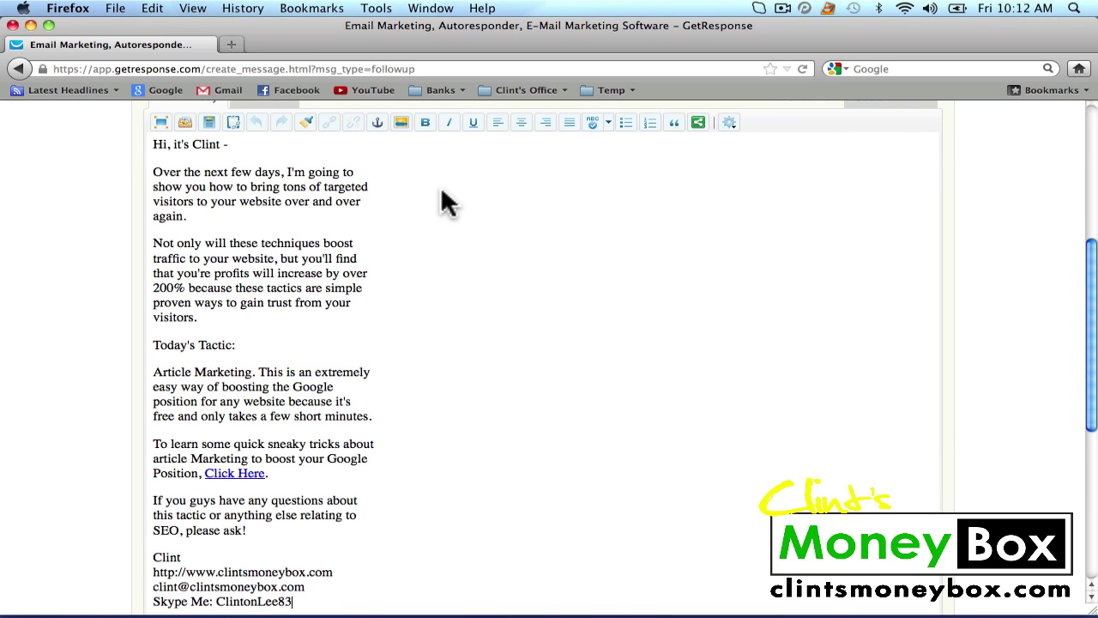
pyautogui.scroll(-4, 447, 204)
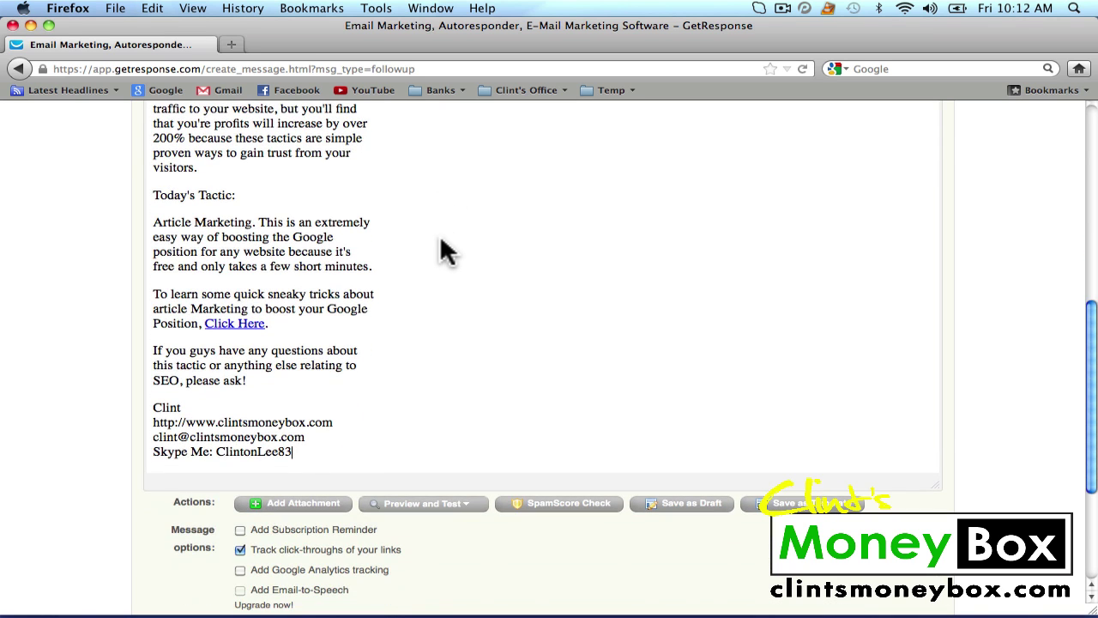
pyautogui.scroll(-5, 993, 247)
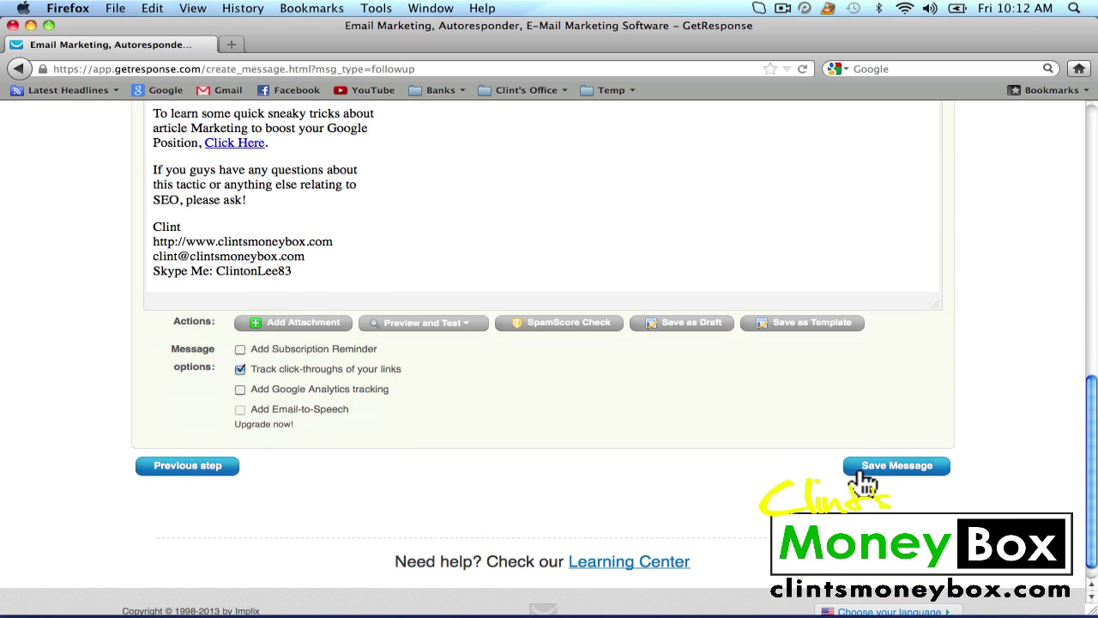
# Save the day-0 follow-up and start a new blank day-1 follow-up in the previous editor
pyautogui.click(902, 477)
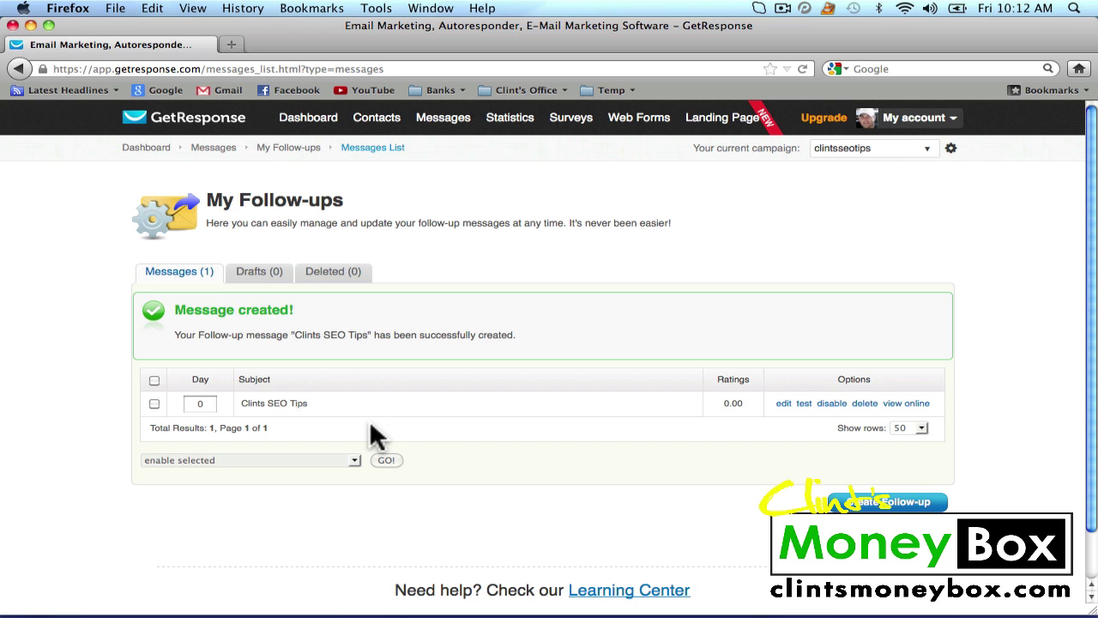
pyautogui.click(873, 505)
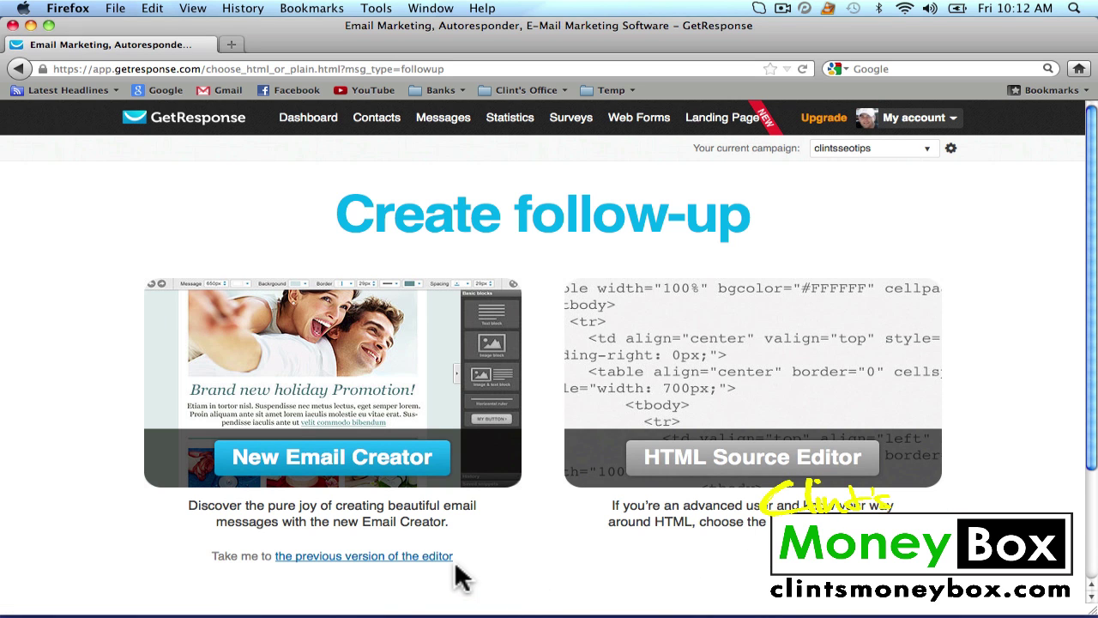
pyautogui.click(378, 557)
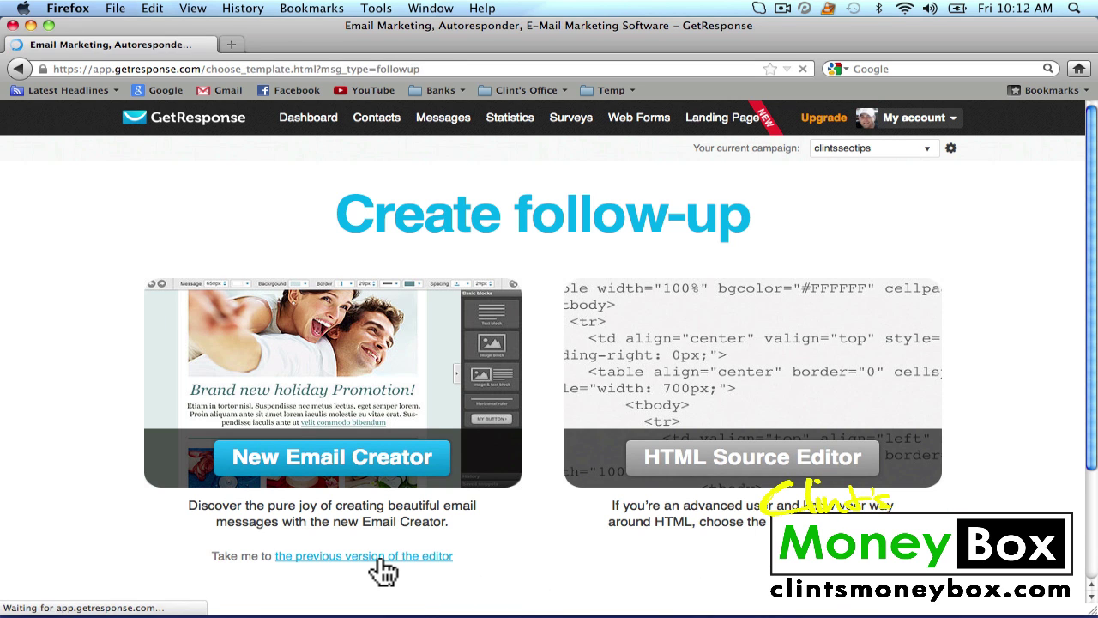
pyautogui.click(260, 372)
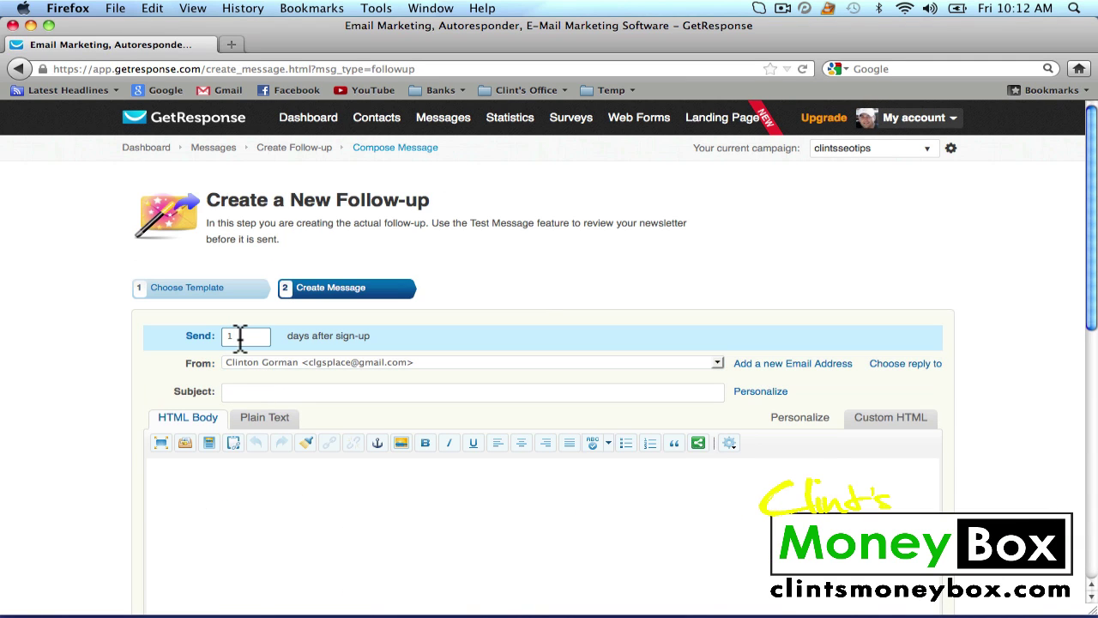
# Choose the site's sender address and enter the subject 'Clints SEO Tips: Day 2'
pyautogui.click(717, 360)
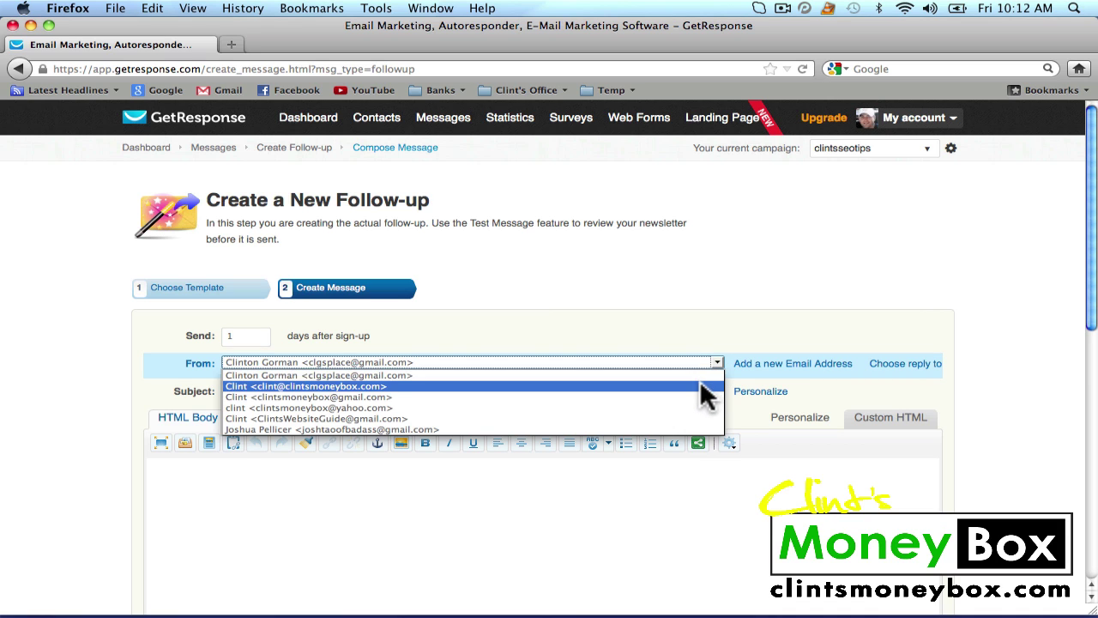
pyautogui.click(700, 386)
pyautogui.click(614, 393)
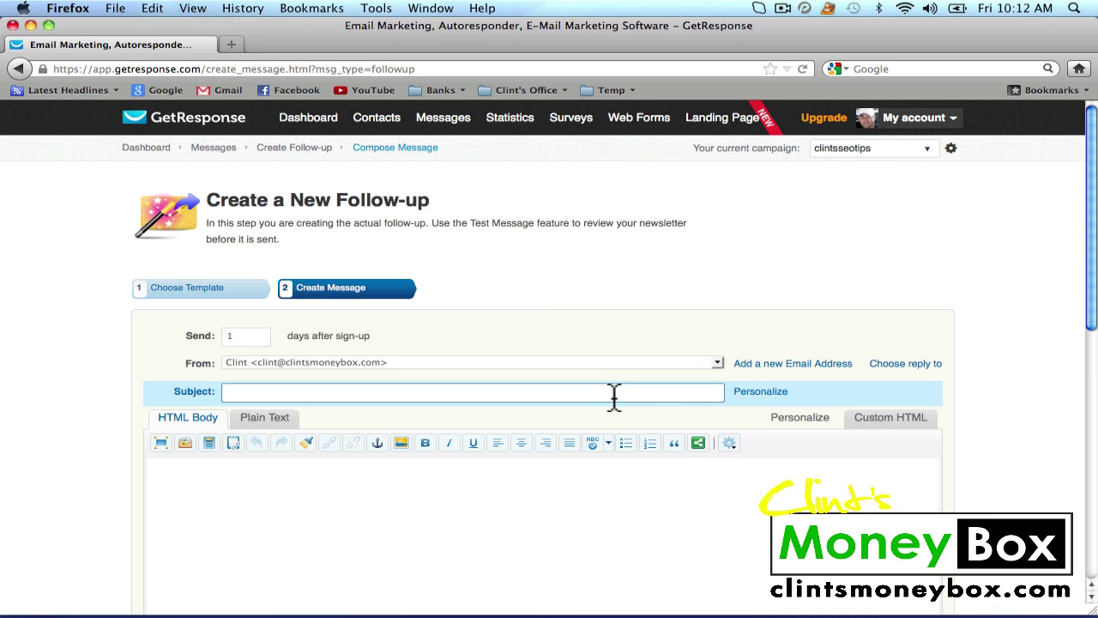
pyautogui.write('Clints ')
pyautogui.write('SEO Tip')
pyautogui.write('e')
pyautogui.write(': DA')
pyautogui.press('BackSpace')
pyautogui.write('ay 2')
# Paste the email text into the body and save the day-1 follow-up
pyautogui.click(498, 502)
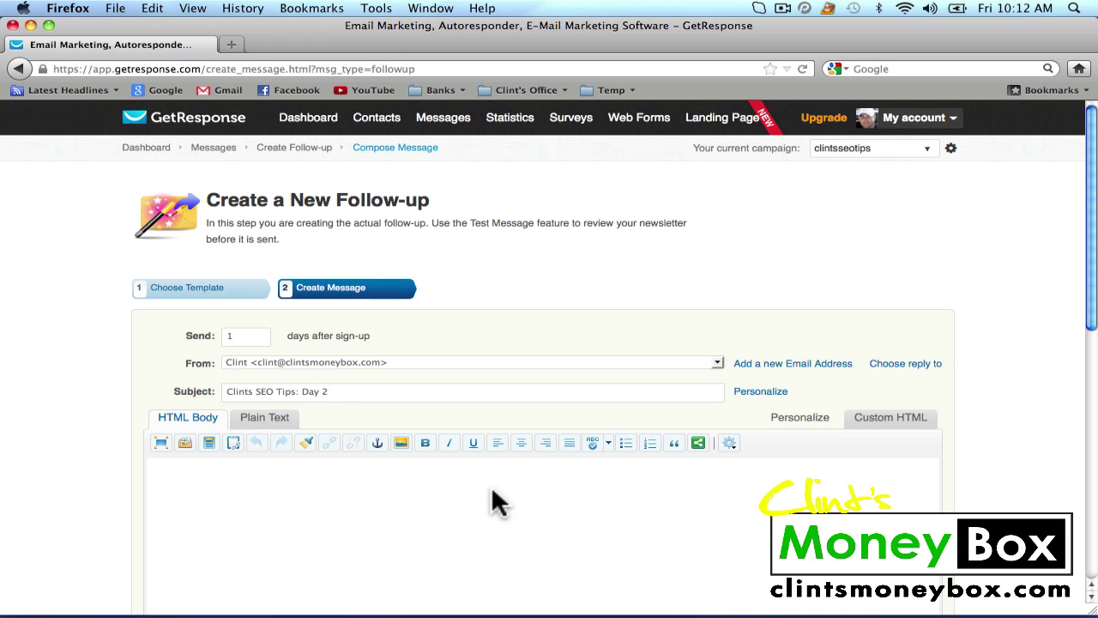
pyautogui.press('super+v')
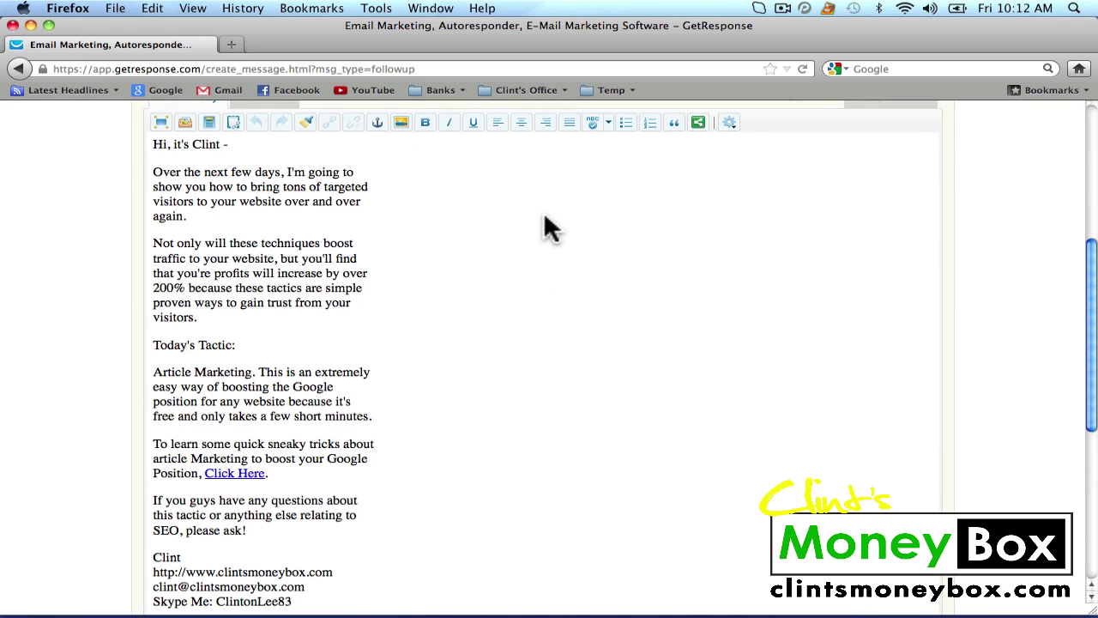
pyautogui.scroll(-5, 549, 228)
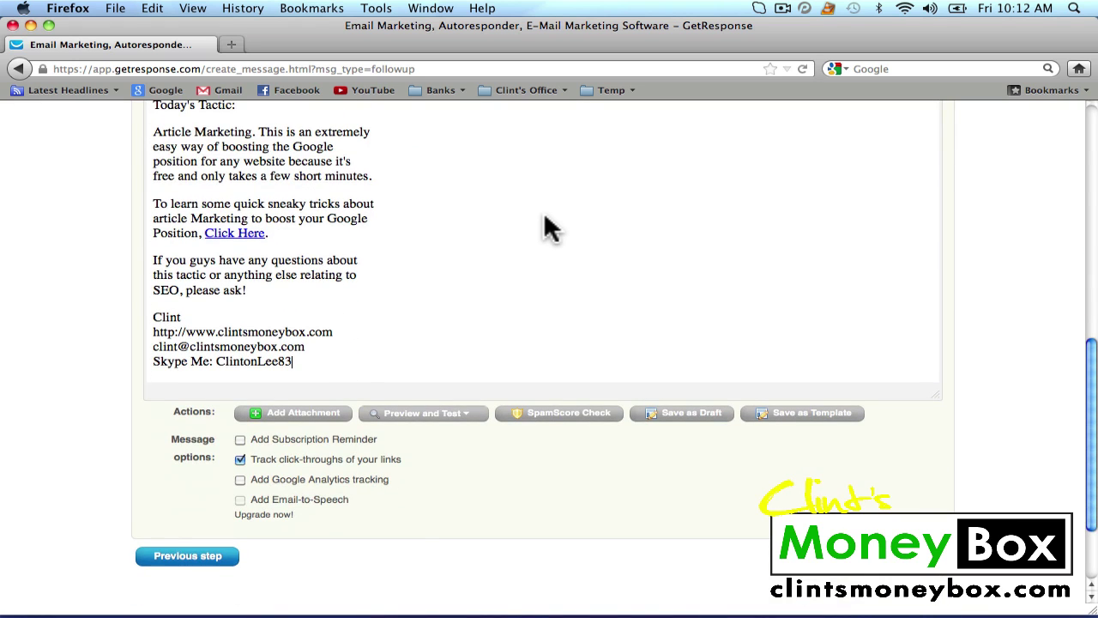
pyautogui.click(912, 573)
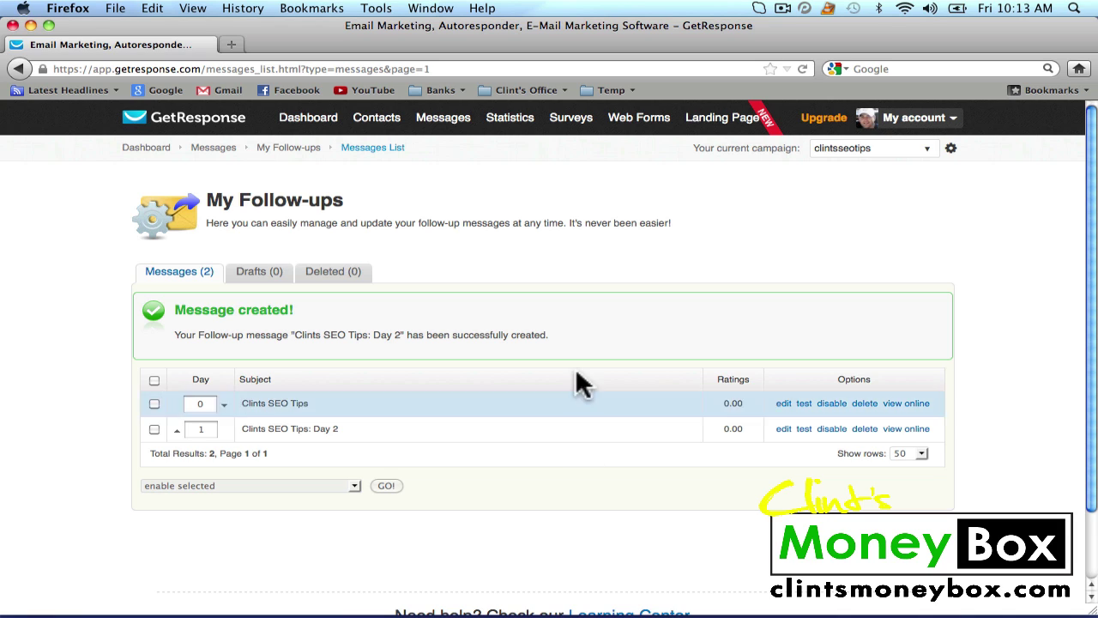
# Check the follow-up list shows Clints SEO Tips on day 0 and Clints SEO Tips: Day 2 on day 1
pyautogui.moveTo(551, 118)
pyautogui.moveTo(635, 116)
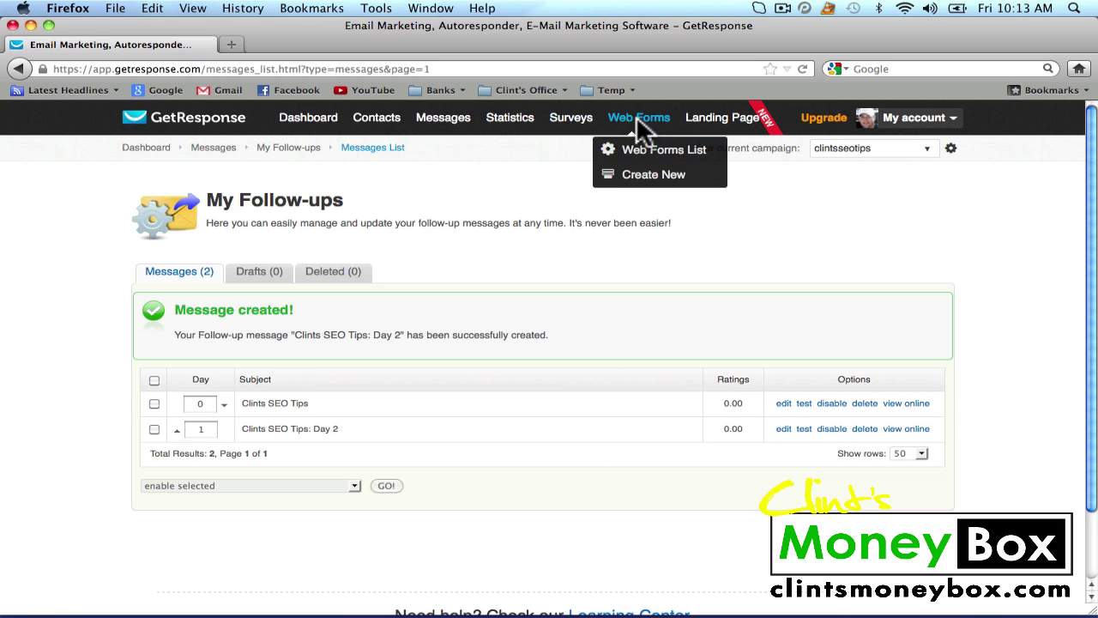
# Create a new web form and preview the Default template's Name/Email sign-up design
pyautogui.click(649, 180)
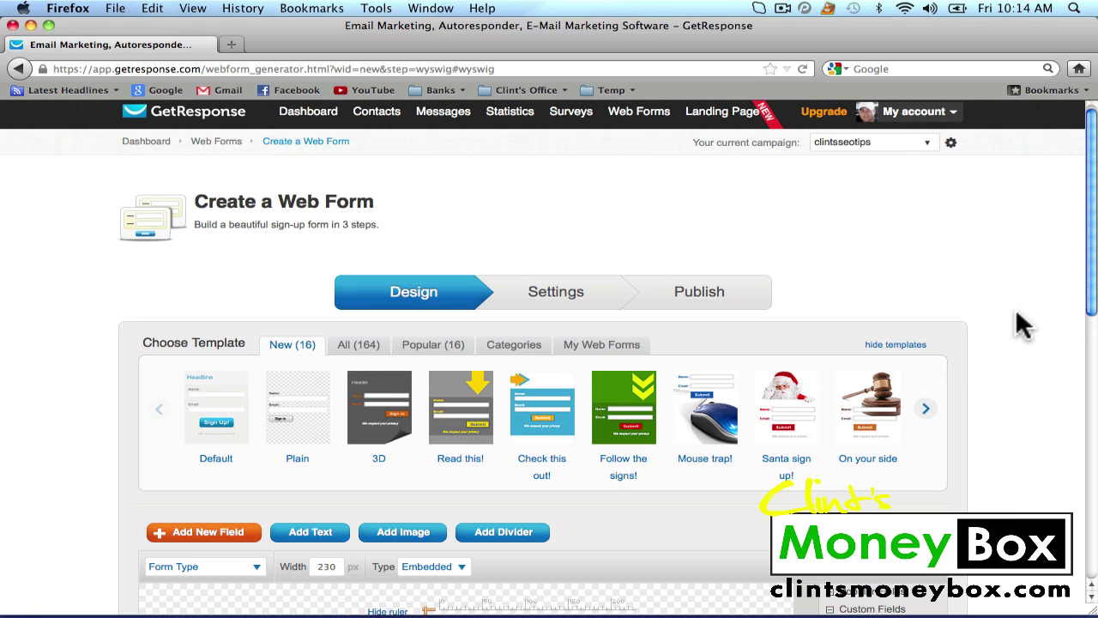
pyautogui.scroll(-2, 1024, 325)
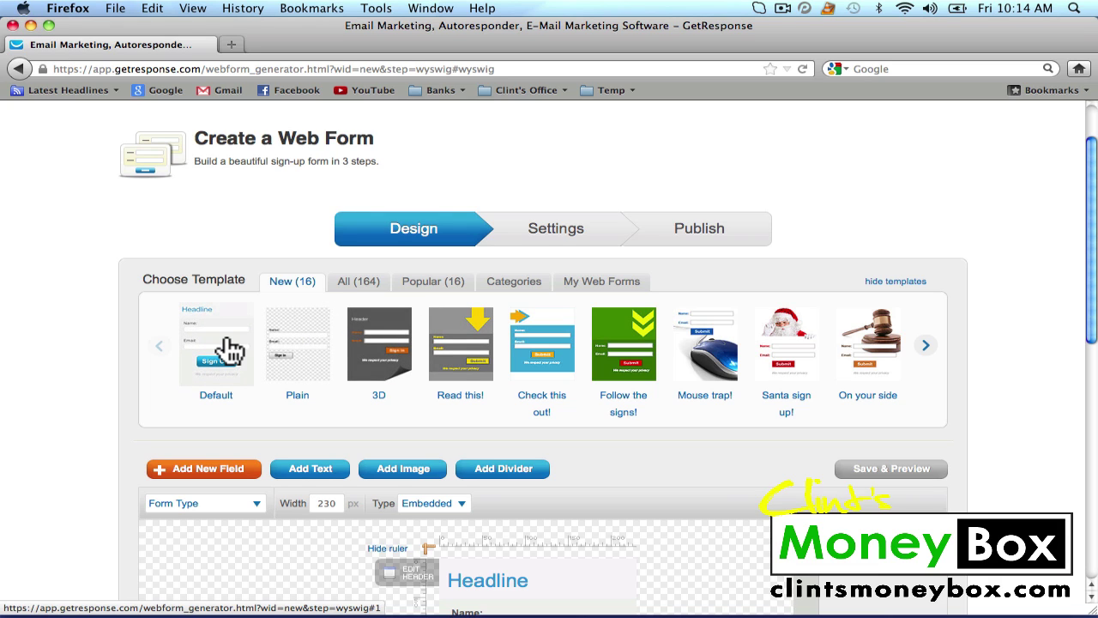
pyautogui.click(227, 348)
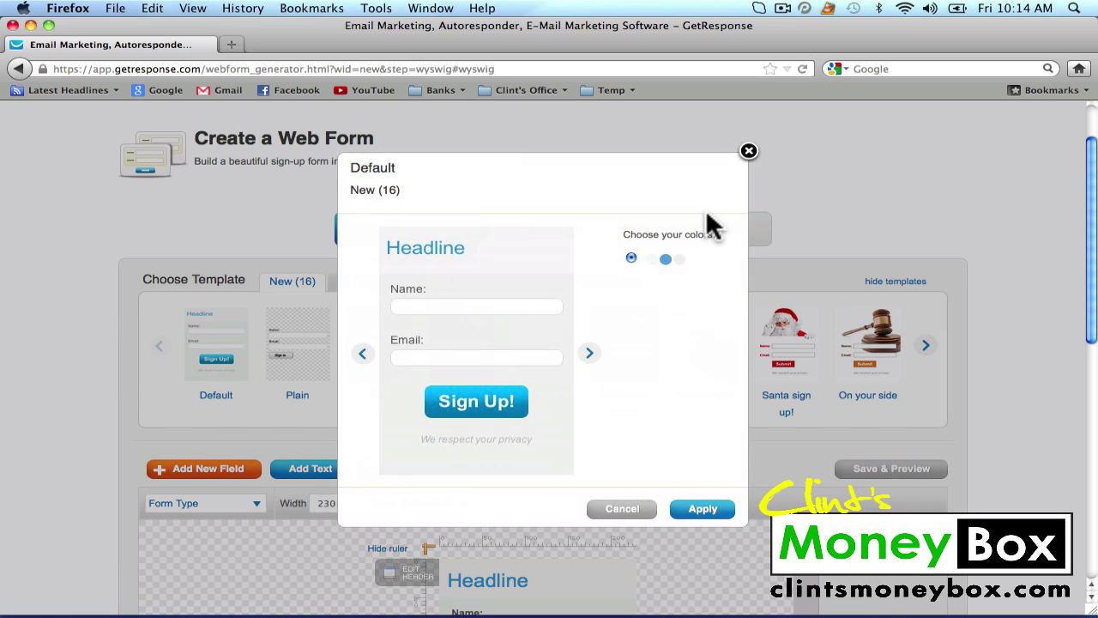
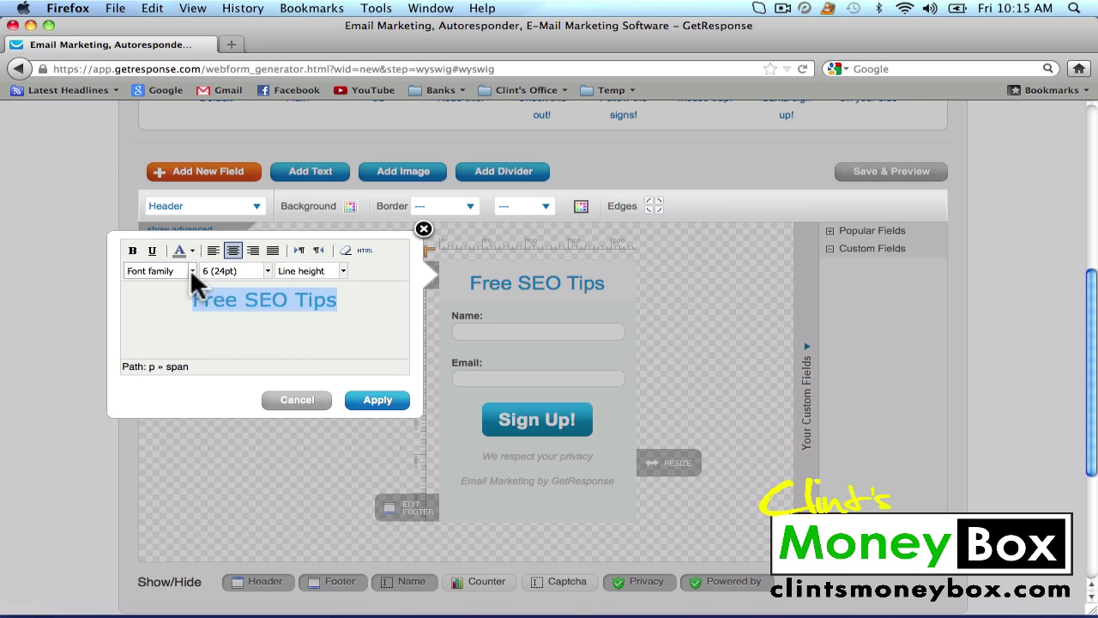
# Open the font list for the 'Free SEO Tips' heading in the header text editor
pyautogui.click(191, 271)
# Apply the heading edit with the font unchanged and widen the form to 237 px
pyautogui.click(276, 345)
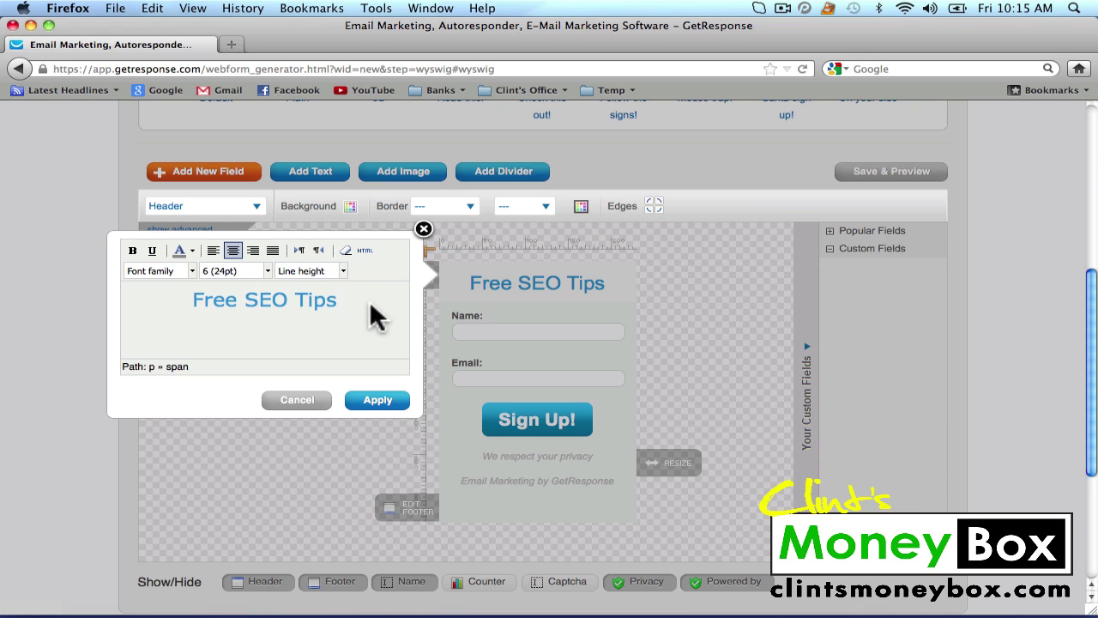
pyautogui.click(387, 403)
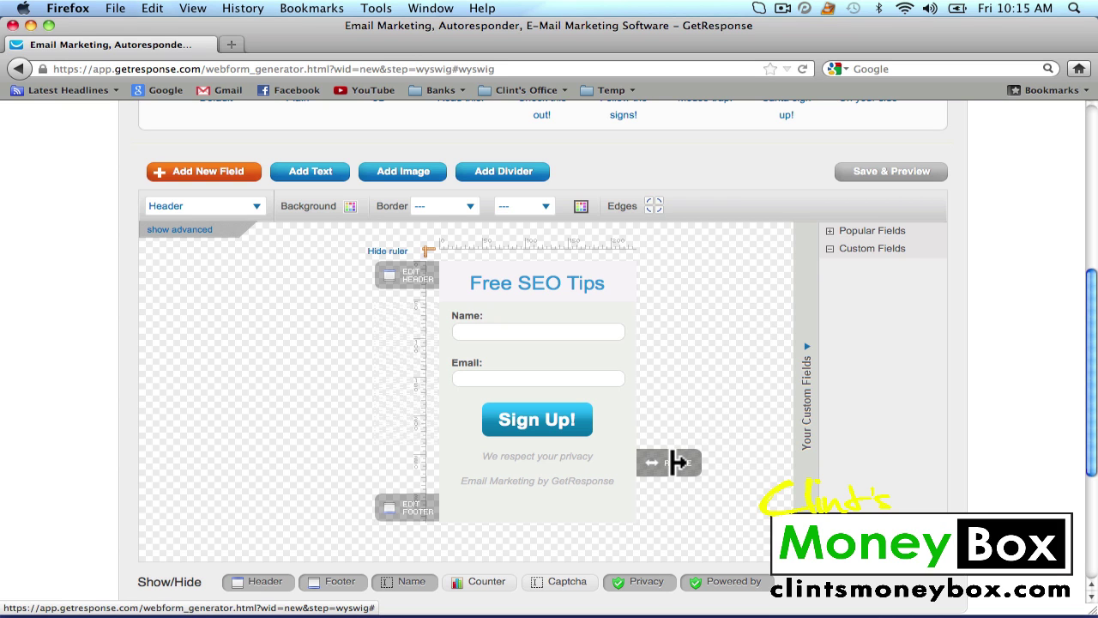
pyautogui.moveTo(677, 462); pyautogui.dragTo(684, 464)
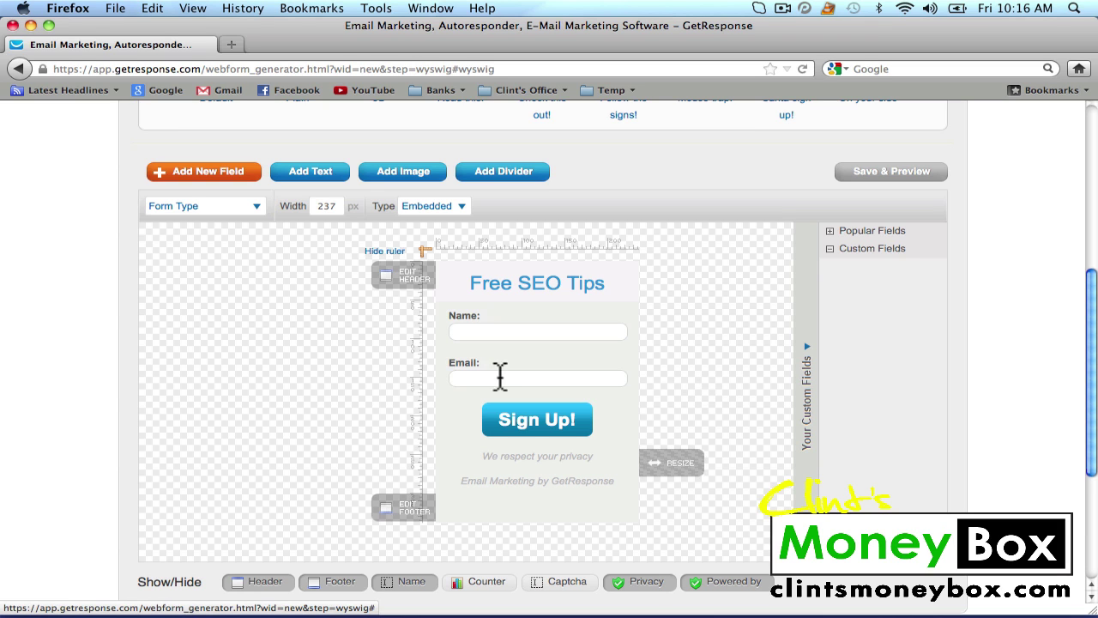
# Open and close the footer editor without changes, then scroll down the form preview
pyautogui.click(411, 518)
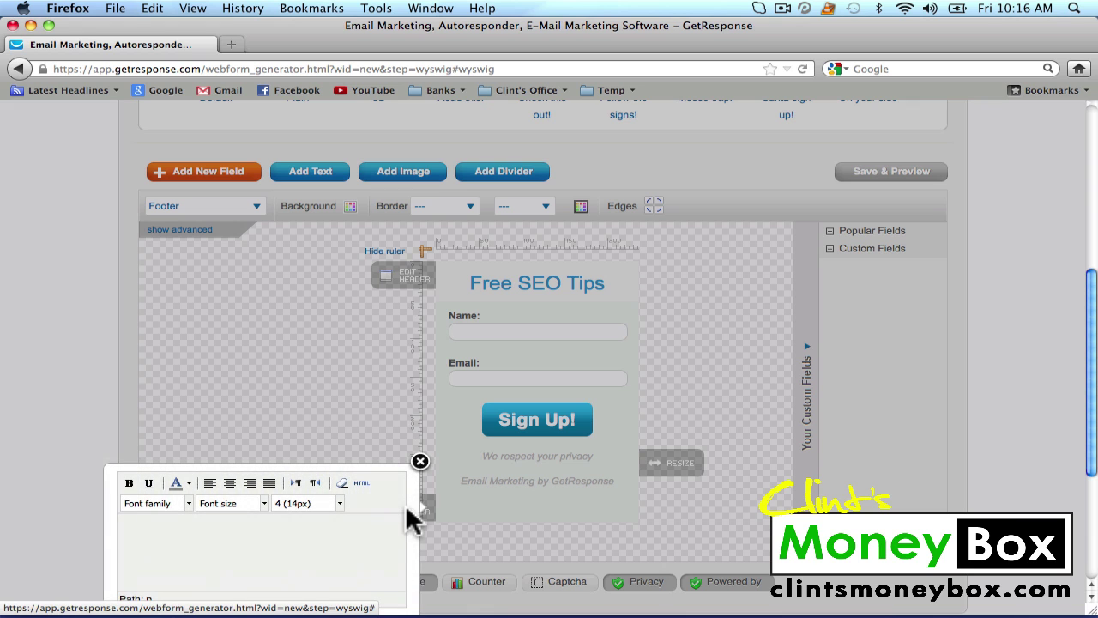
pyautogui.click(421, 463)
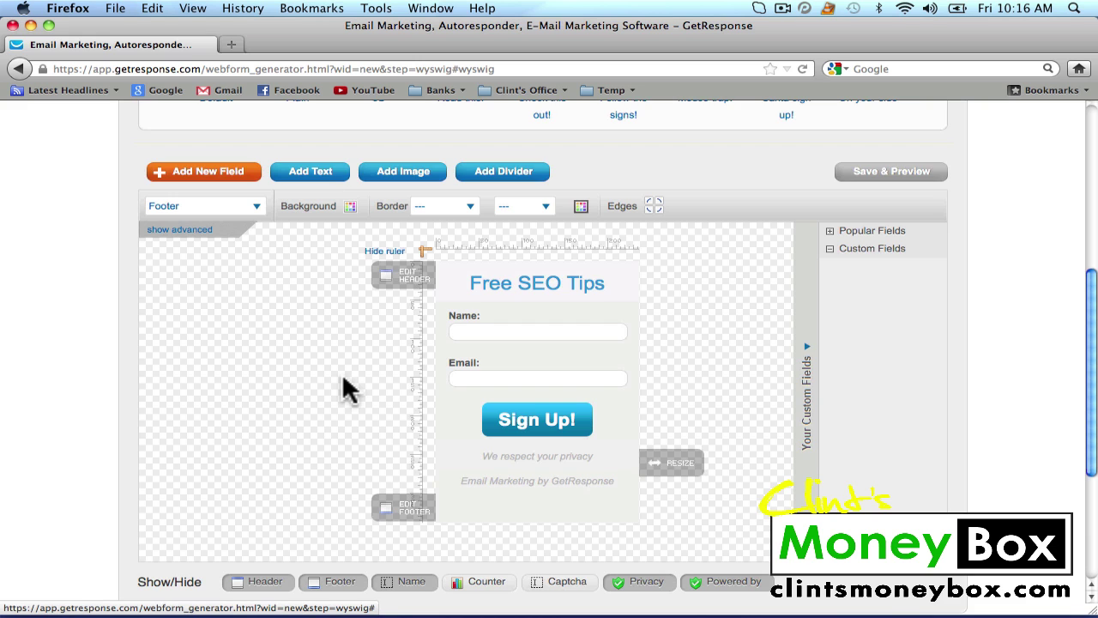
pyautogui.scroll(-2, 347, 389)
pyautogui.scroll(-1, 348, 388)
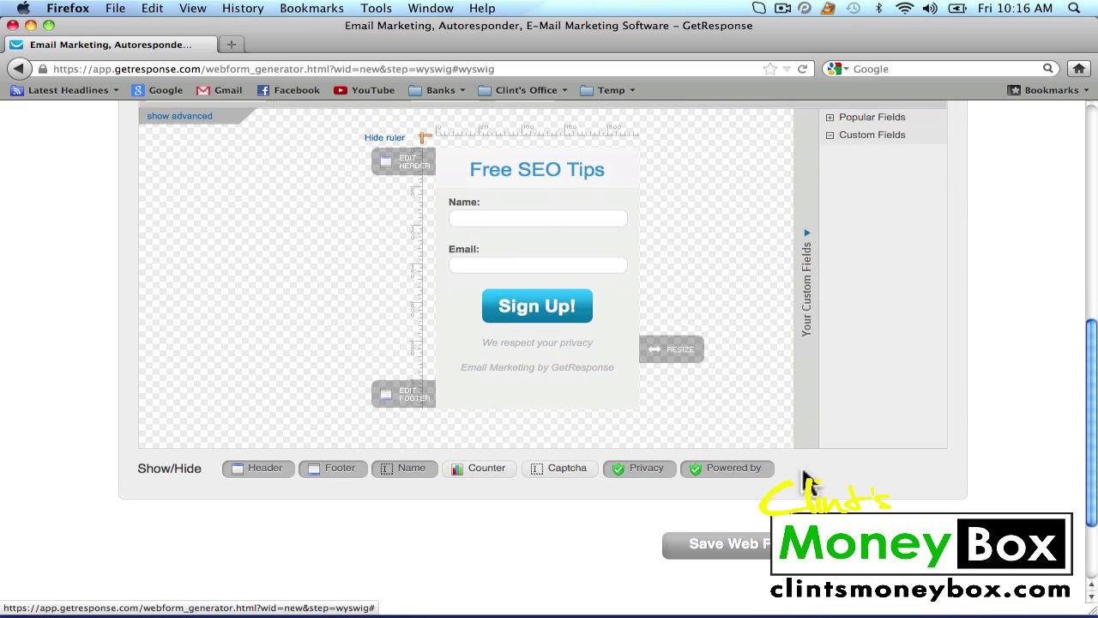
# Move to the Settings step and rename the web form to 'SEO Tips'
pyautogui.click(729, 544)
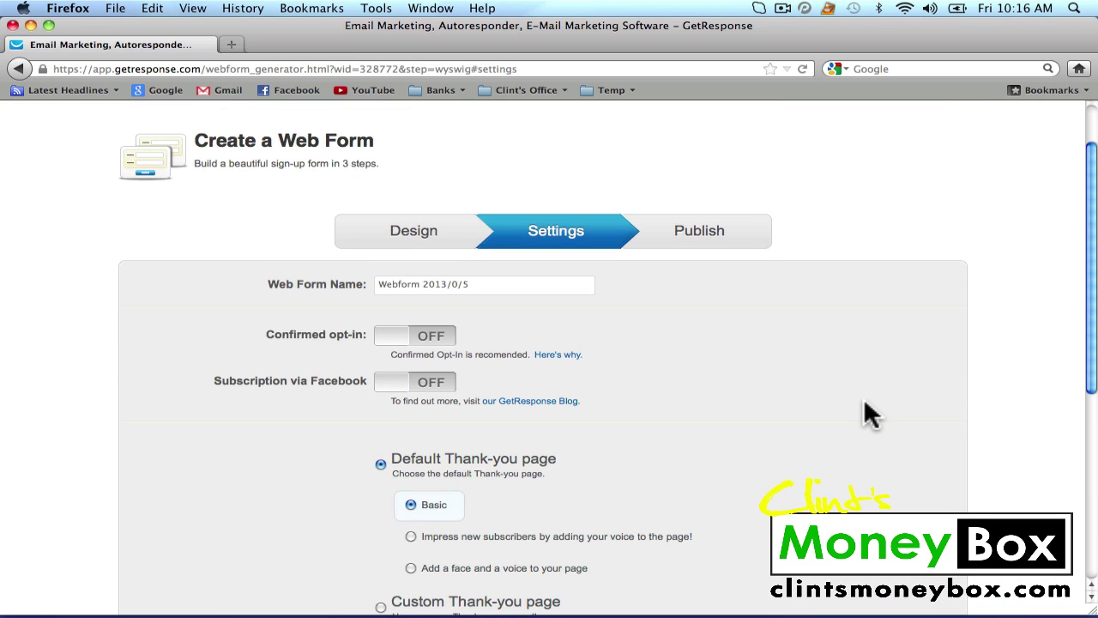
pyautogui.scroll(-1, 868, 414)
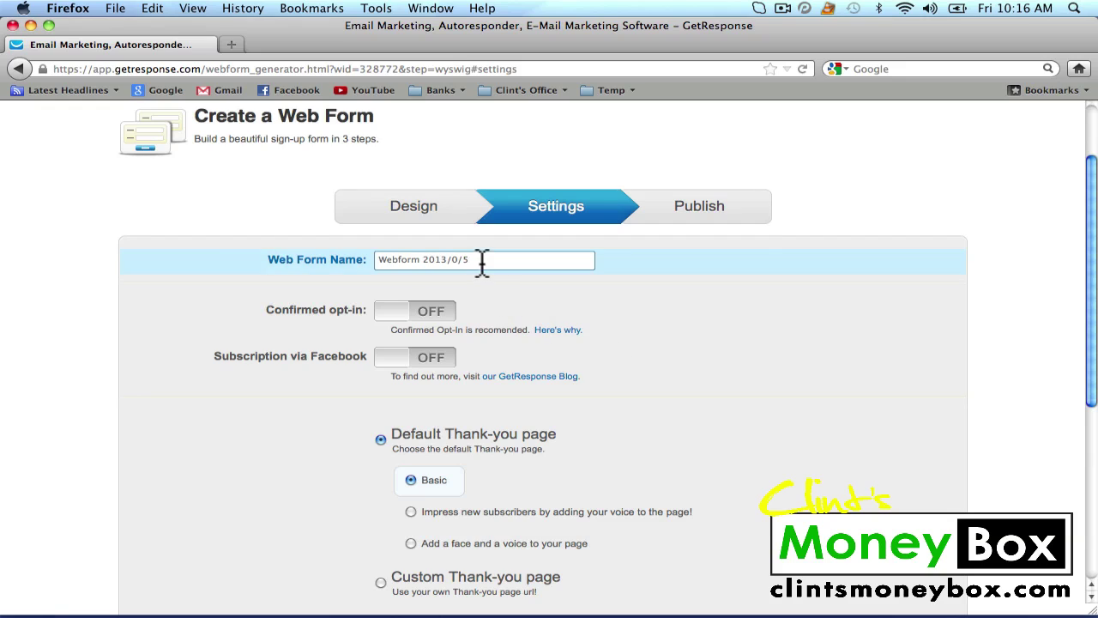
pyautogui.moveTo(483, 263); pyautogui.dragTo(355, 264)
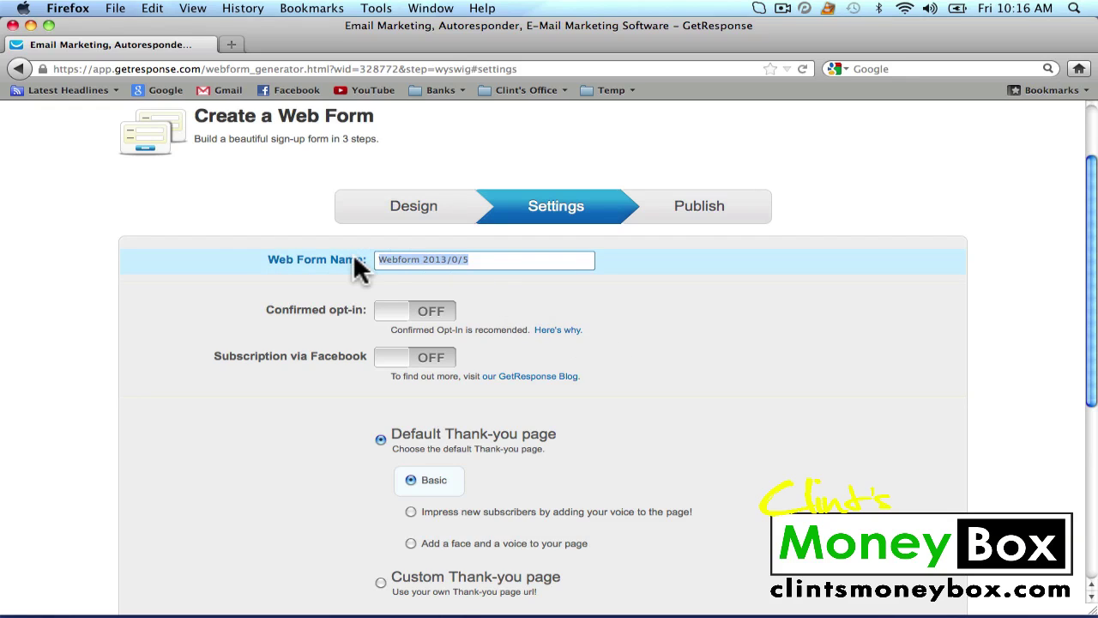
pyautogui.write('SEO Tips')
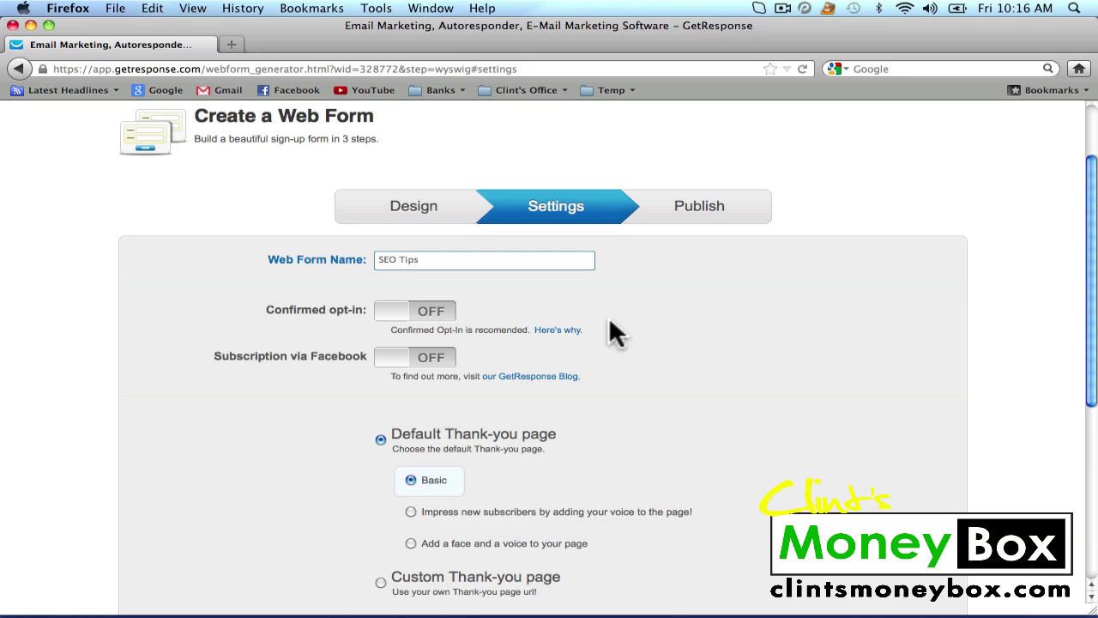
pyautogui.scroll(-3, 610, 321)
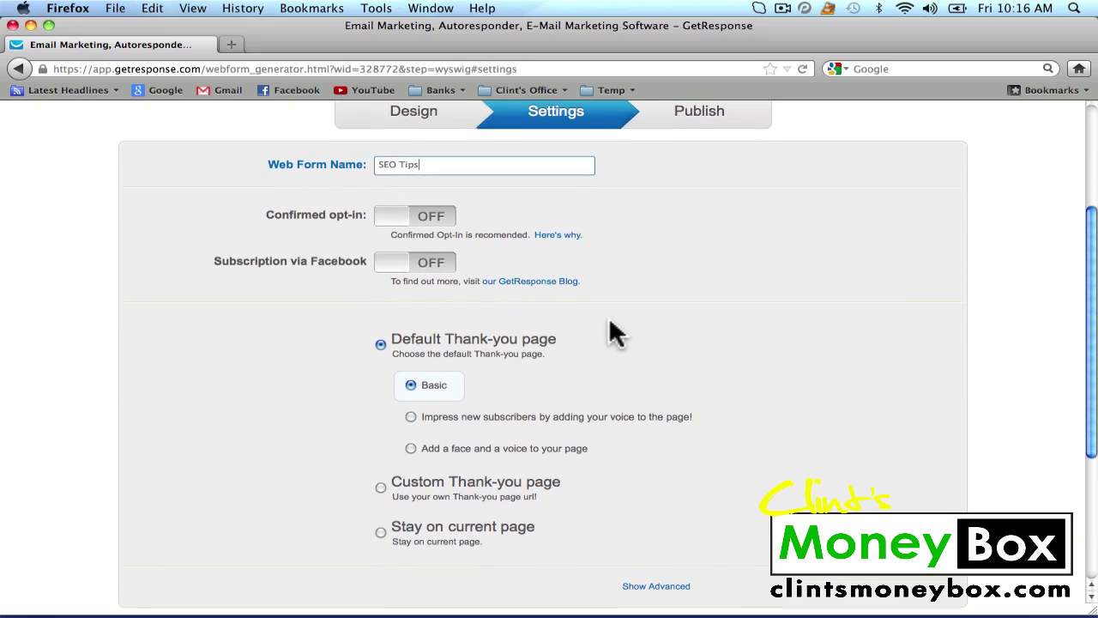
pyautogui.scroll(-2, 613, 331)
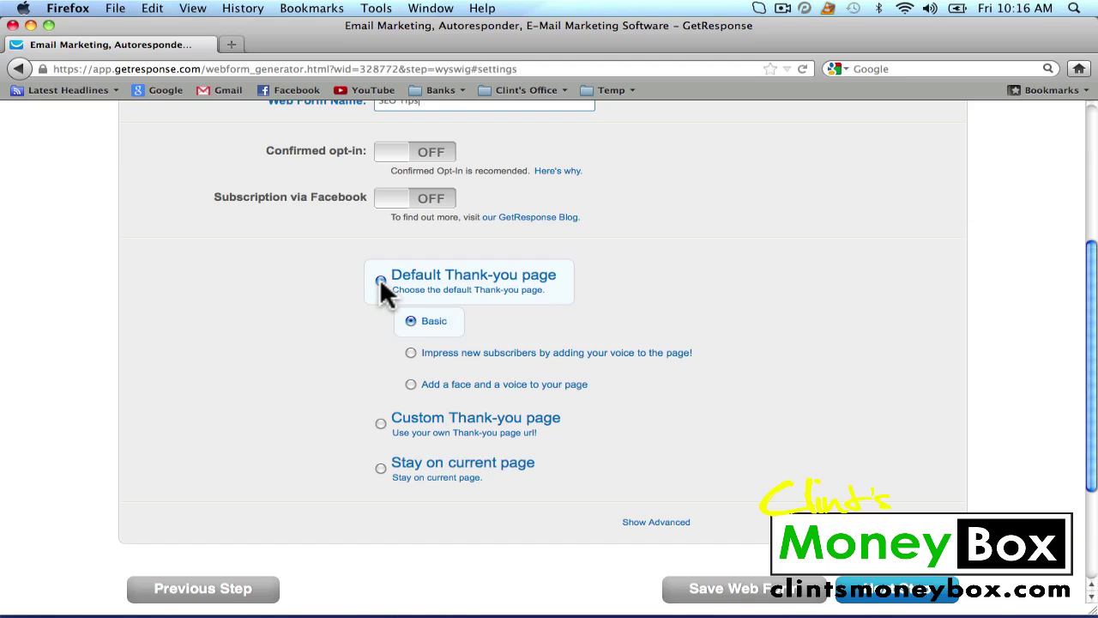
pyautogui.scroll(-3, 784, 313)
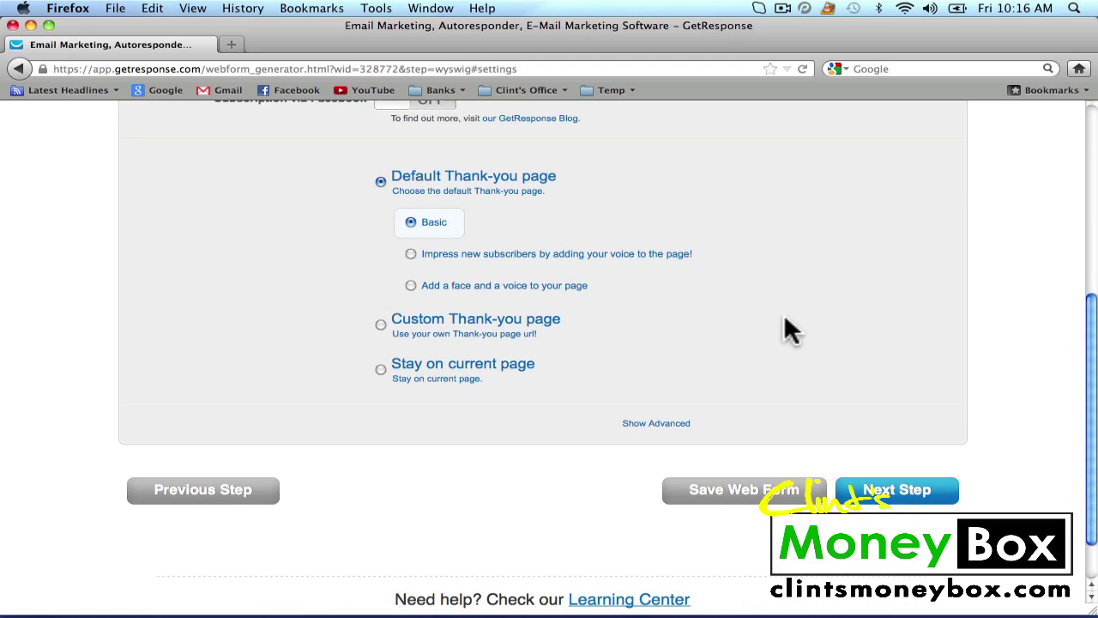
# Continue to the publish step and choose to install the web form yourself
pyautogui.click(904, 495)
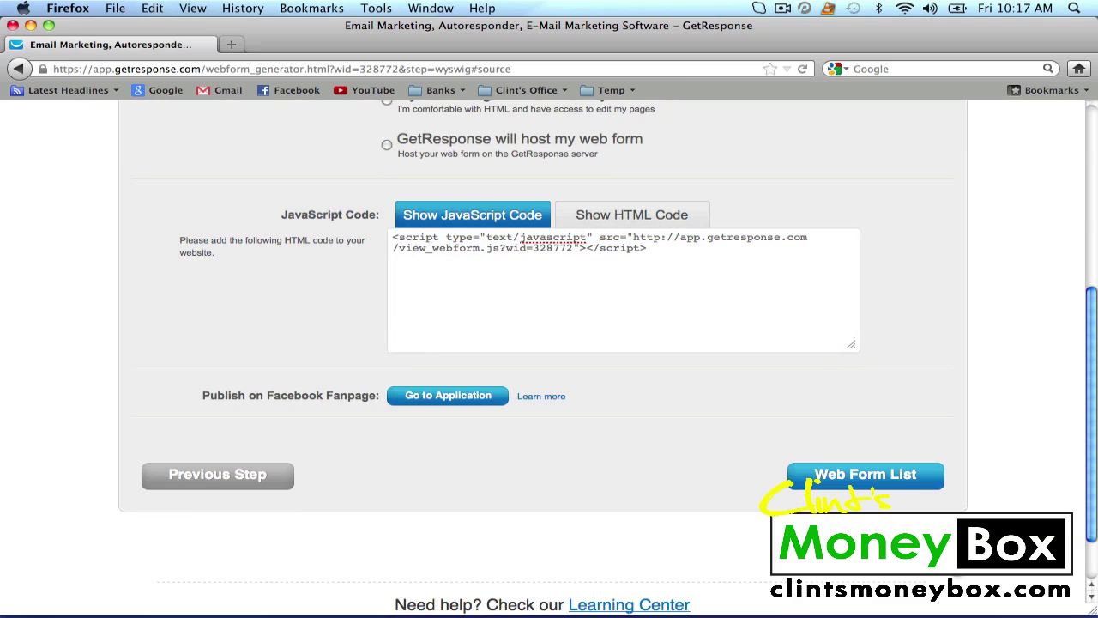
pyautogui.scroll(5, 878, 343)
pyautogui.scroll(-2, 879, 343)
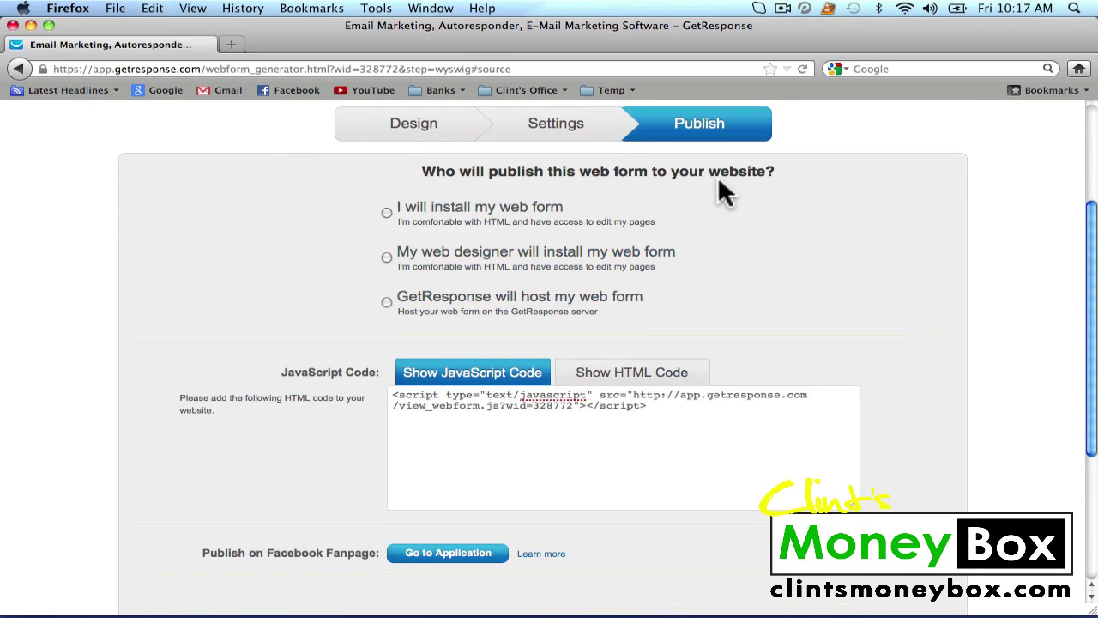
pyautogui.click(387, 213)
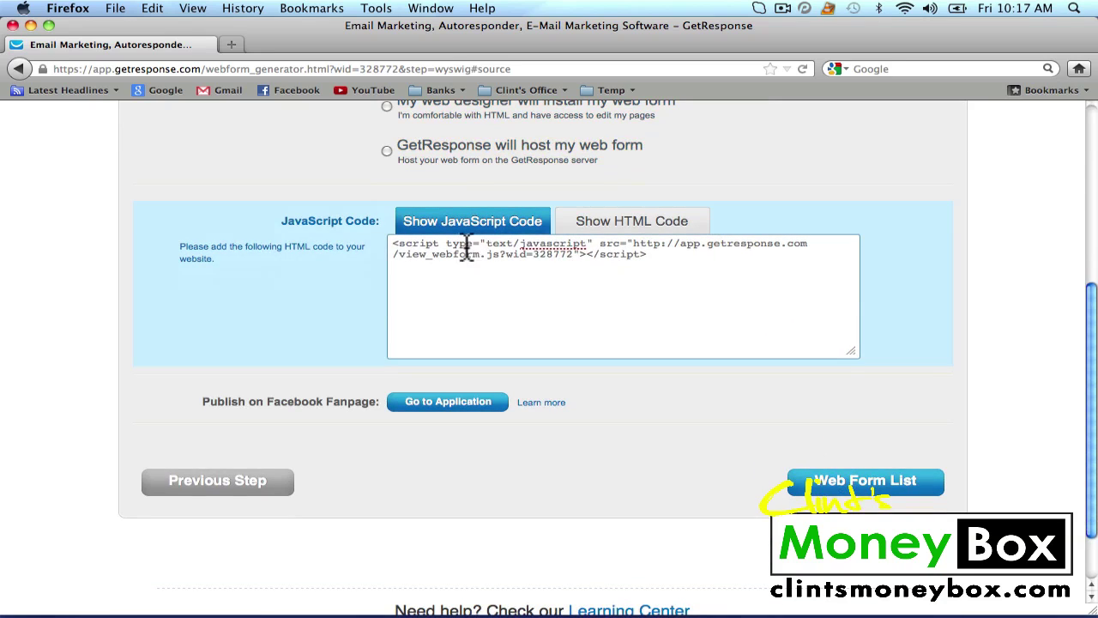
# Select the form's JavaScript embed code and copy it
pyautogui.click(627, 228)
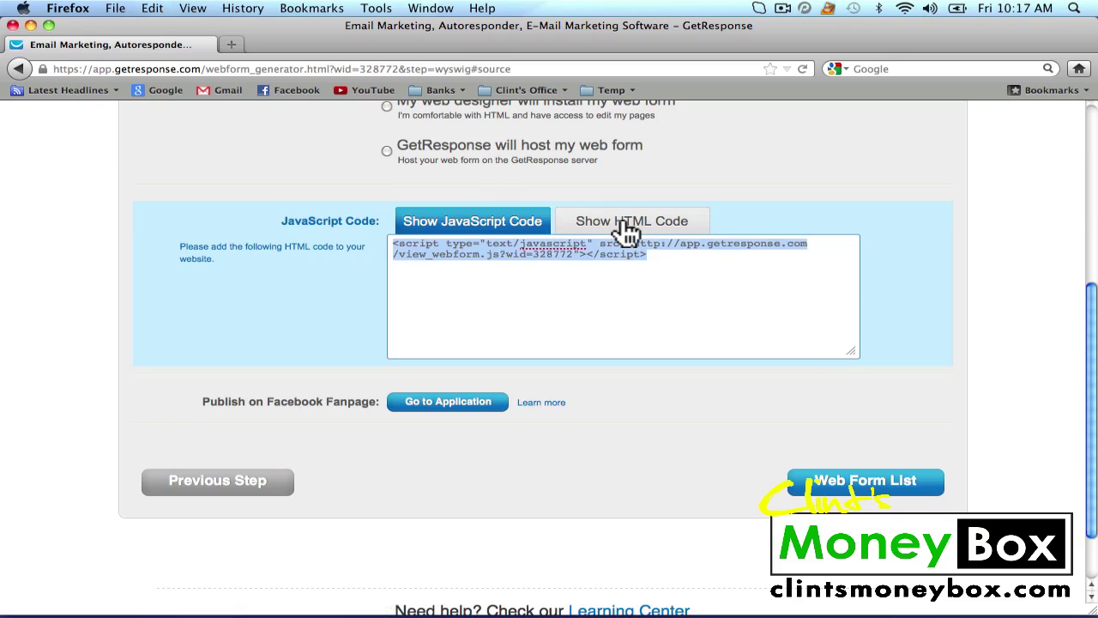
pyautogui.click(627, 228)
pyautogui.click(472, 228)
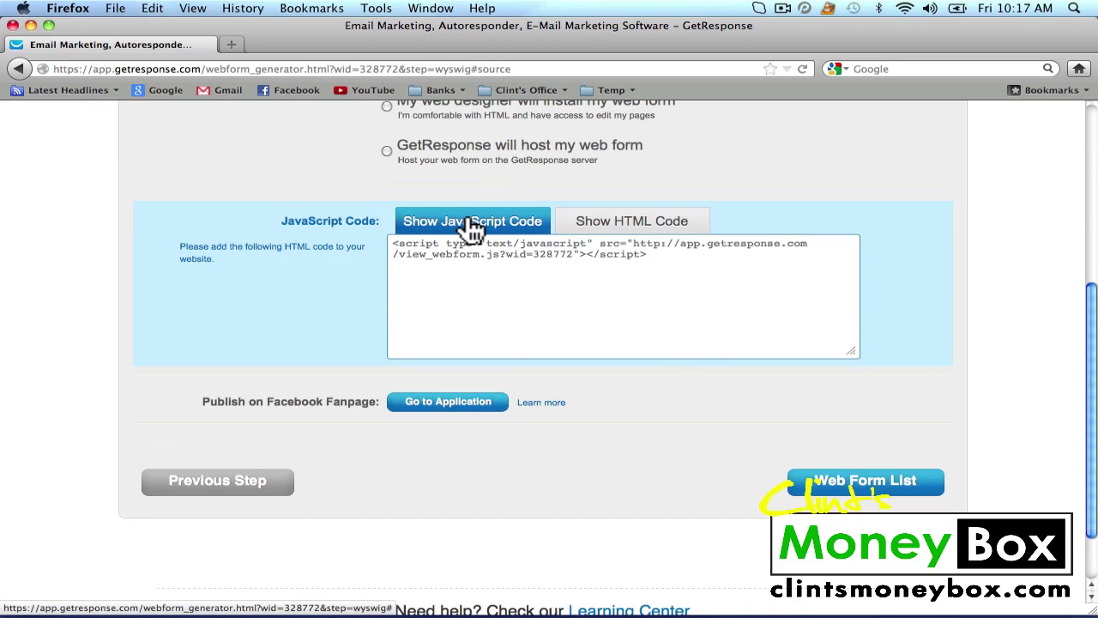
pyautogui.click(672, 263)
pyautogui.click(531, 254)
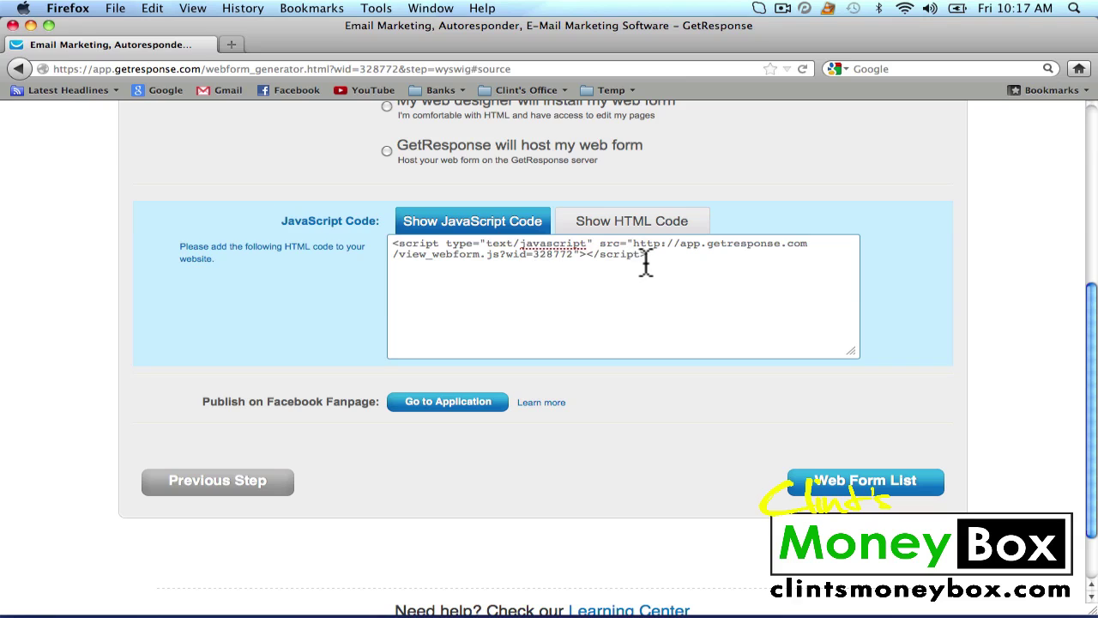
pyautogui.moveTo(647, 256); pyautogui.dragTo(393, 240)
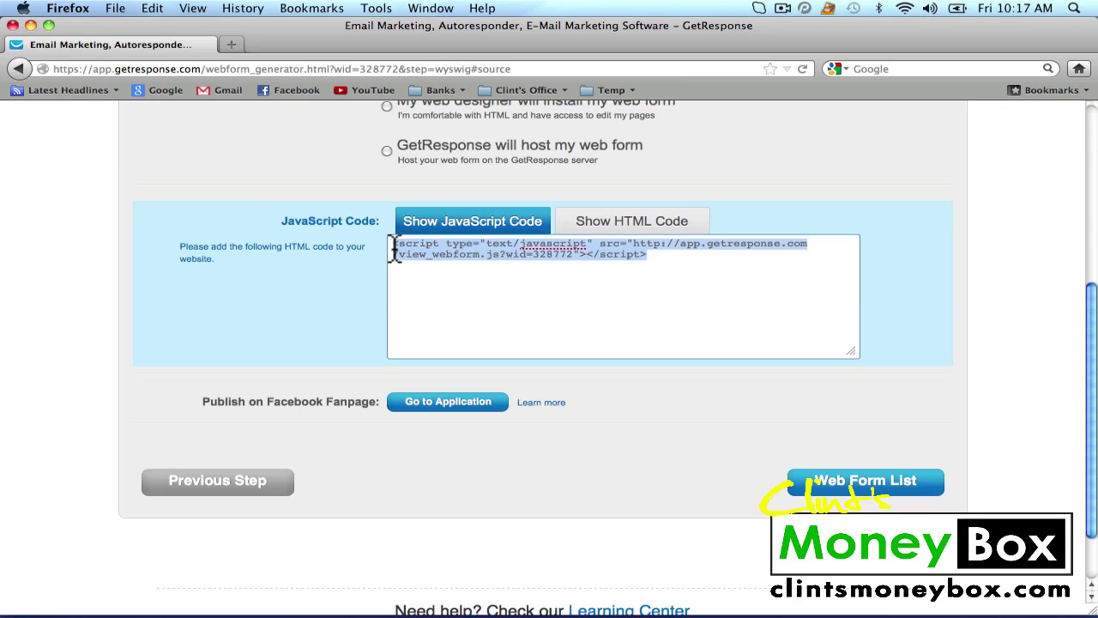
pyautogui.rightClick(491, 249)
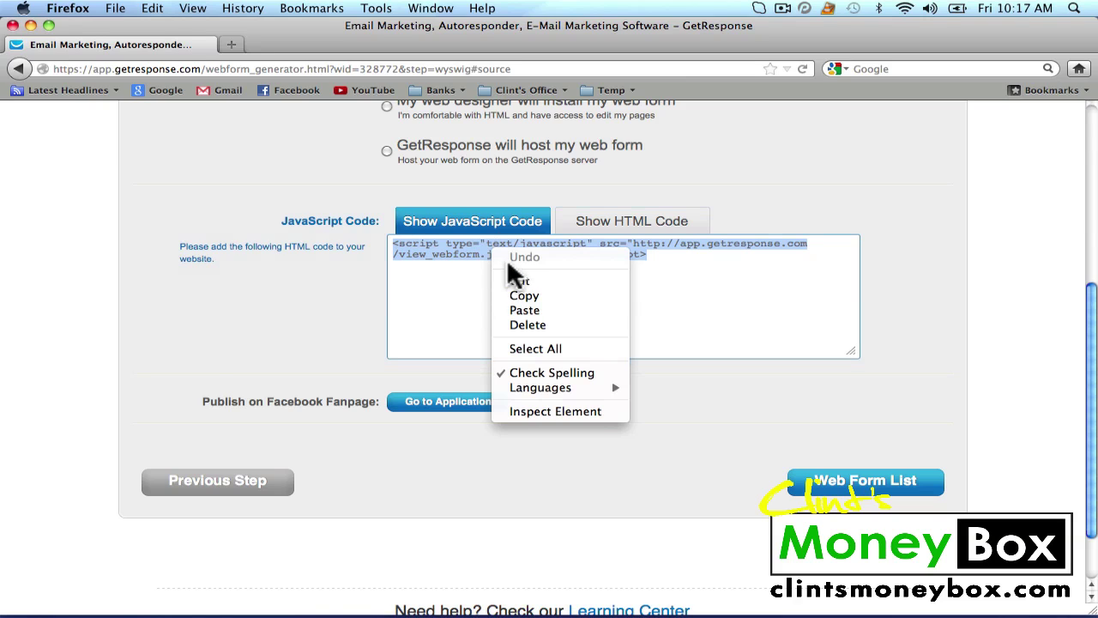
pyautogui.click(523, 291)
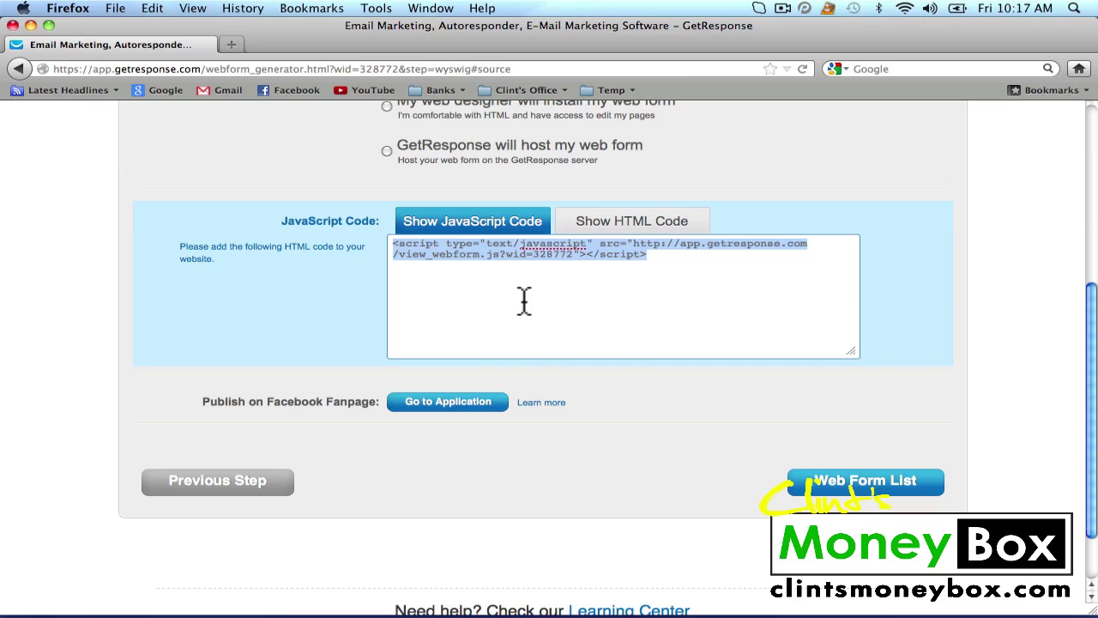
pyautogui.click(514, 70)
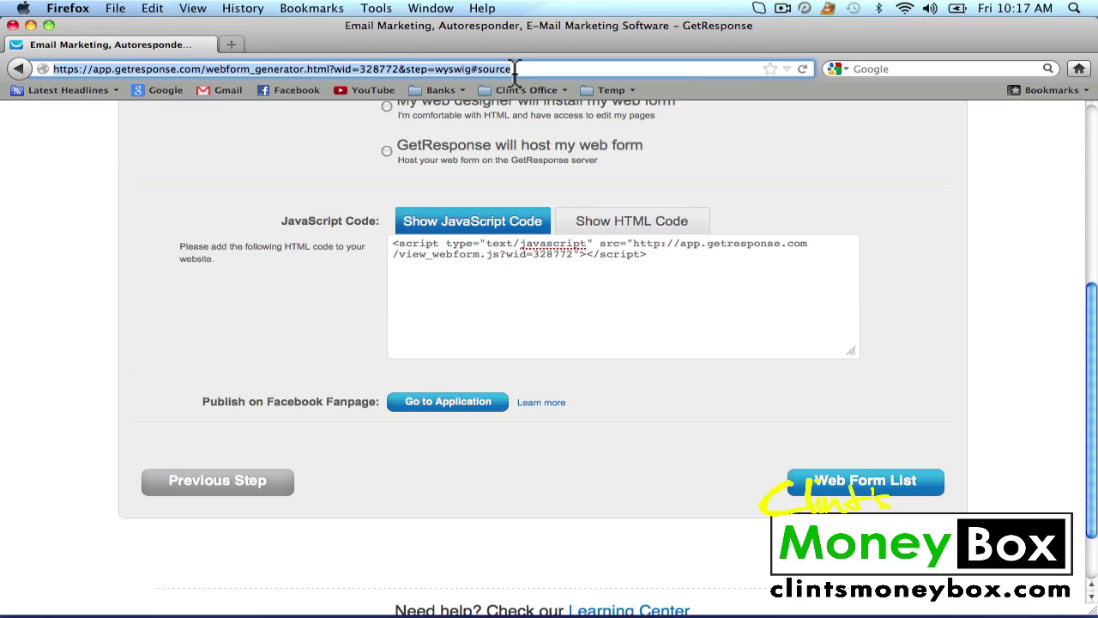
# Load the blog's WordPress wp-admin address in Firefox
pyautogui.write('w')
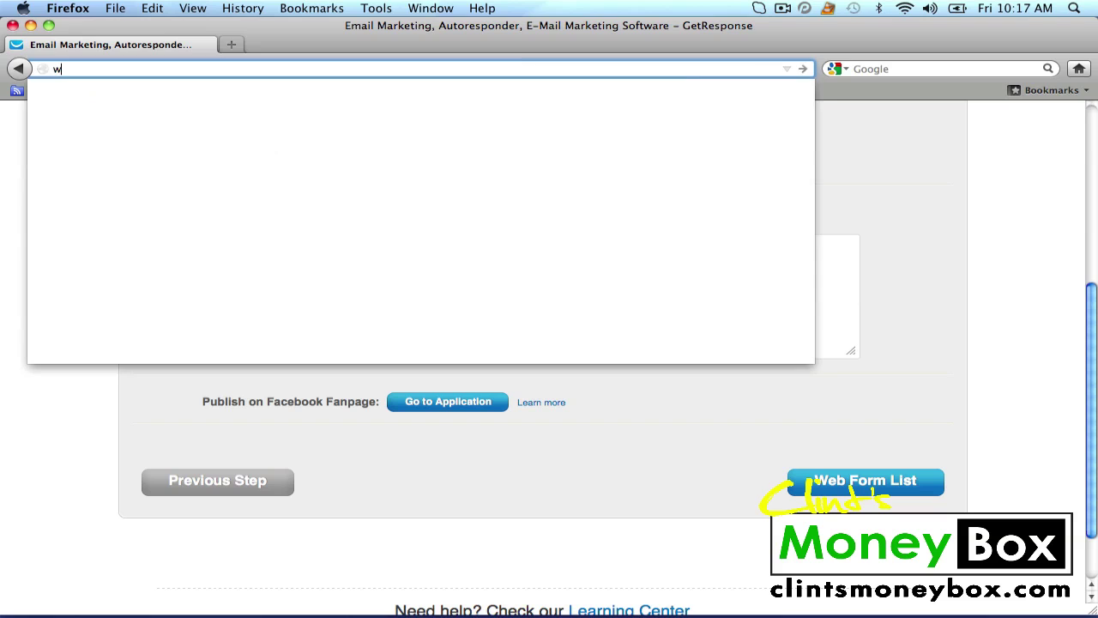
pyautogui.write('ww.clints')
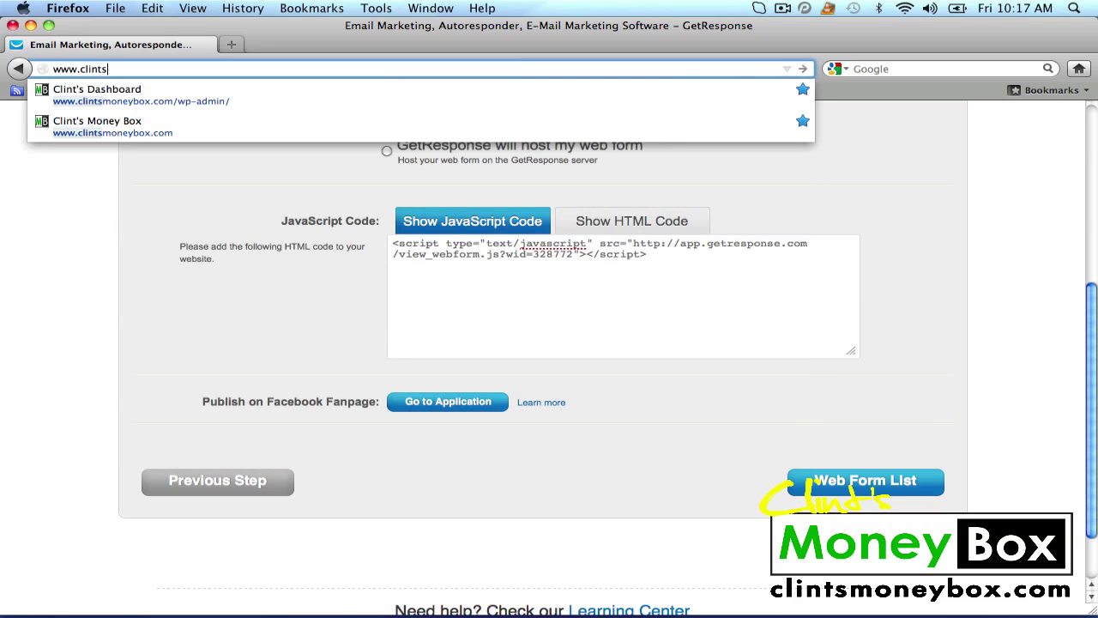
pyautogui.write('blogroll.')
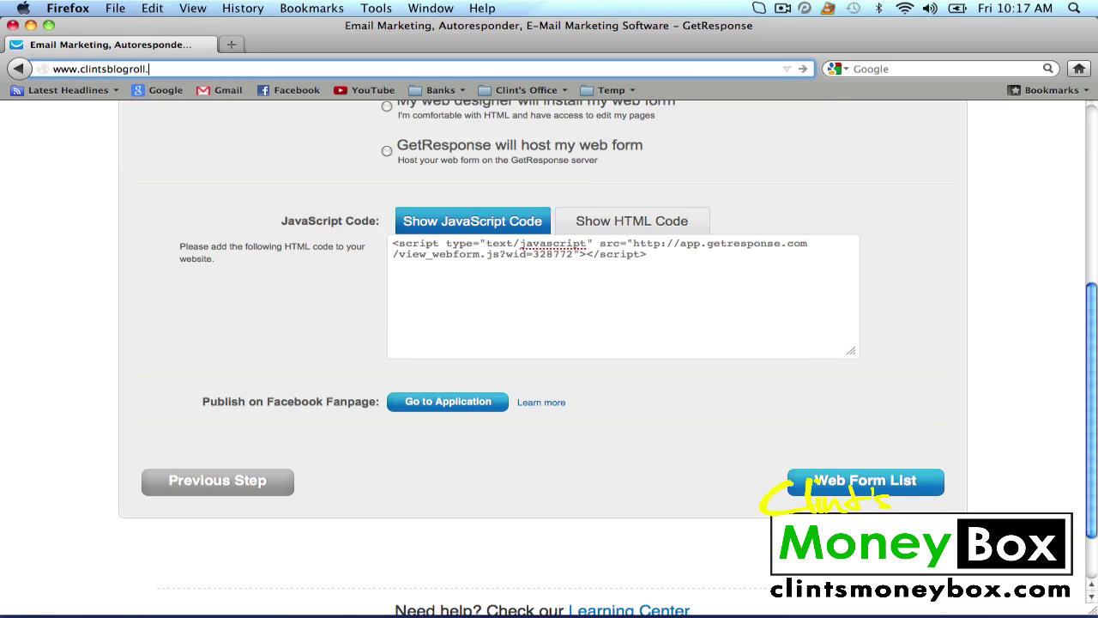
pyautogui.write('com/wp-admin')
pyautogui.click(802, 68)
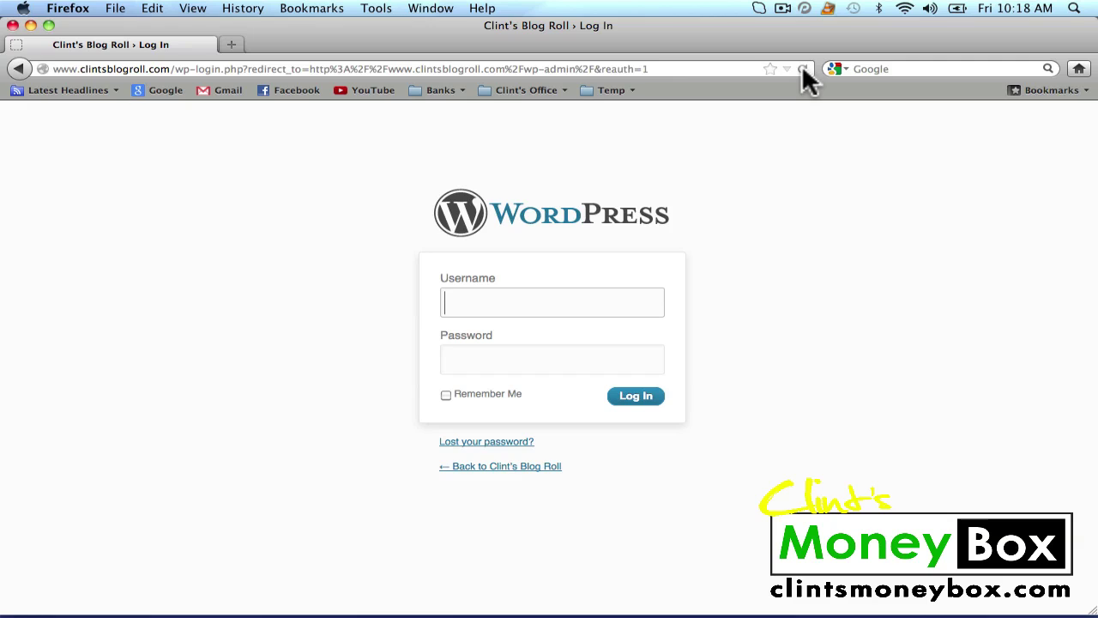
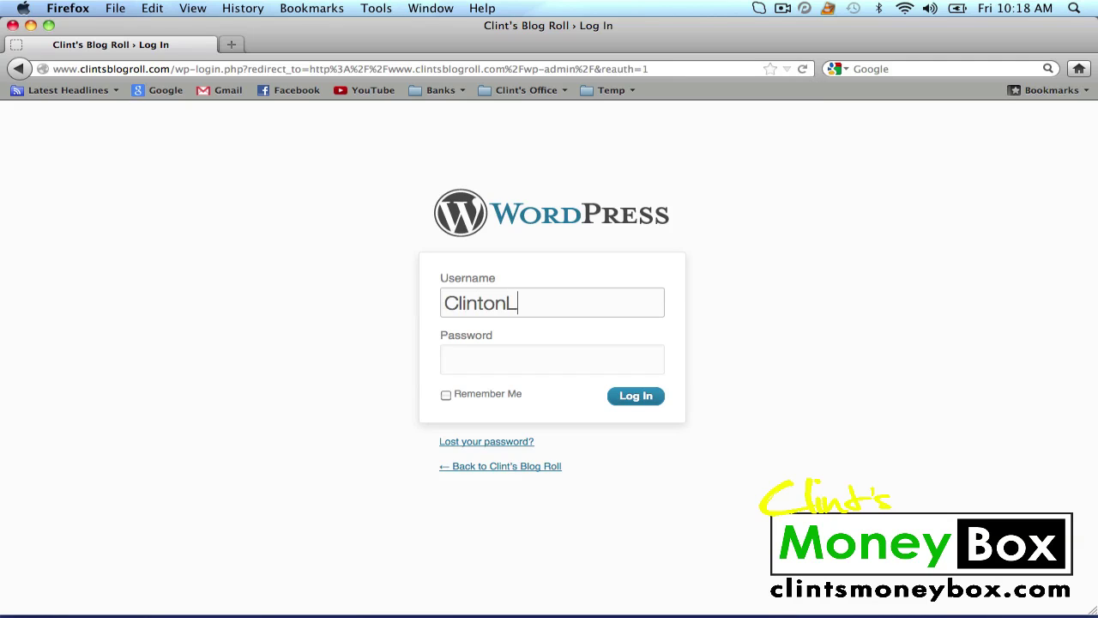
# Log in to WordPress with the admin username and password, then go to Appearance > Widgets
pyautogui.press('Tab')
pyautogui.write('p')
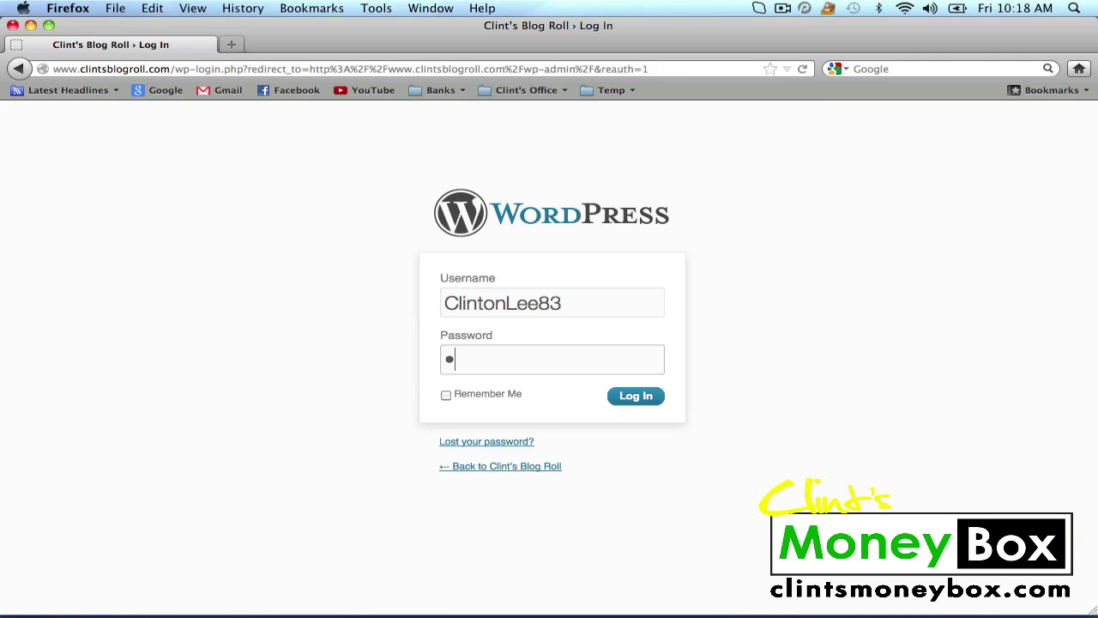
pyautogui.write('***********')
pyautogui.click(636, 400)
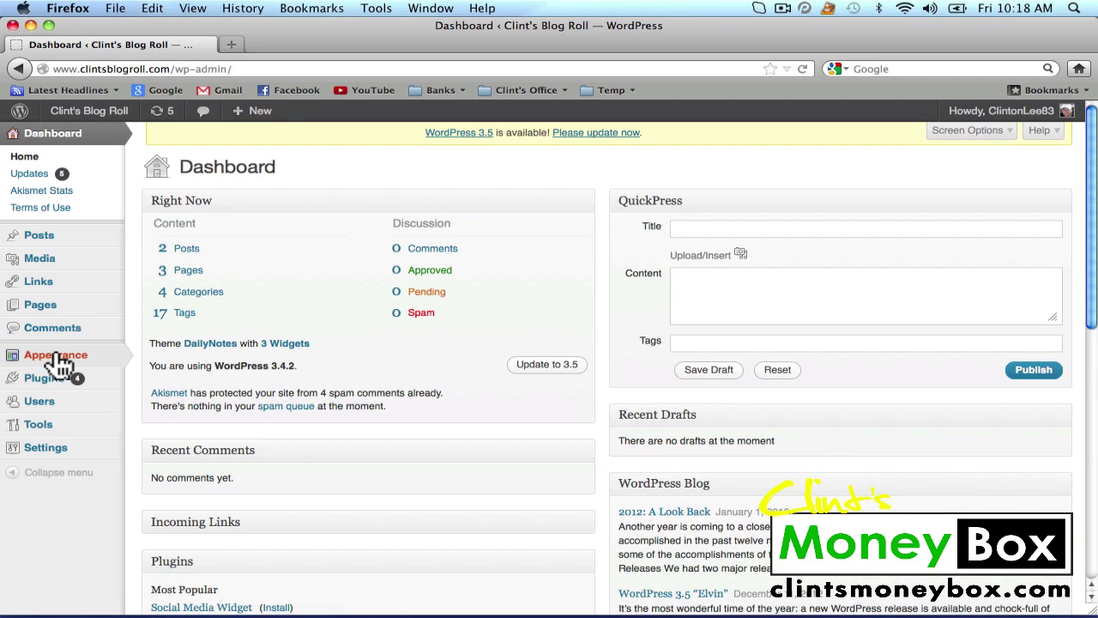
pyautogui.moveTo(60, 365)
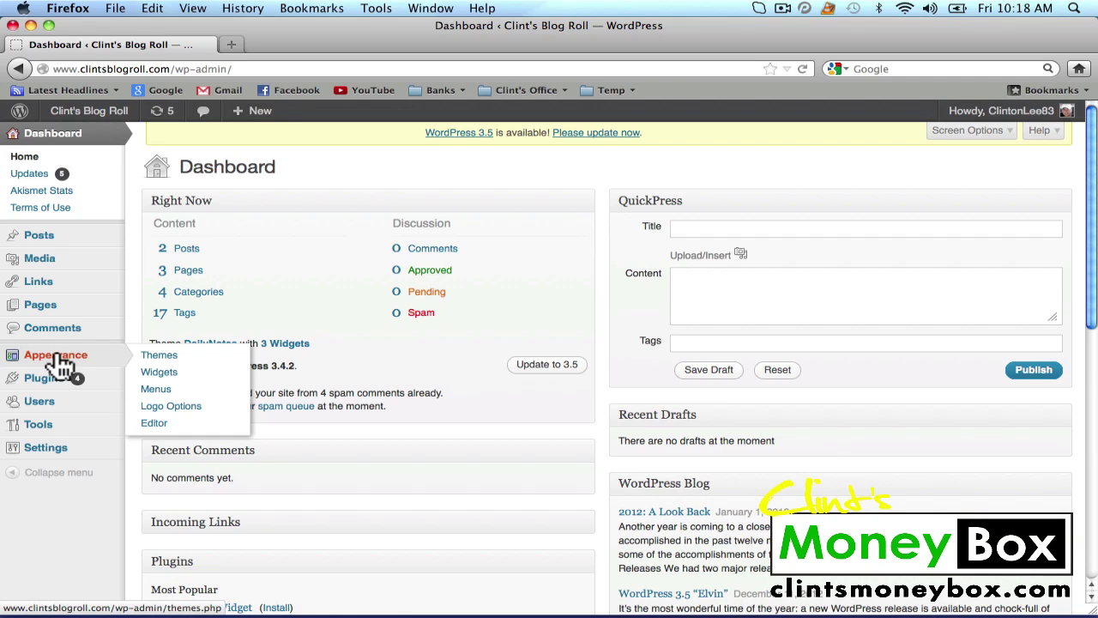
pyautogui.click(160, 373)
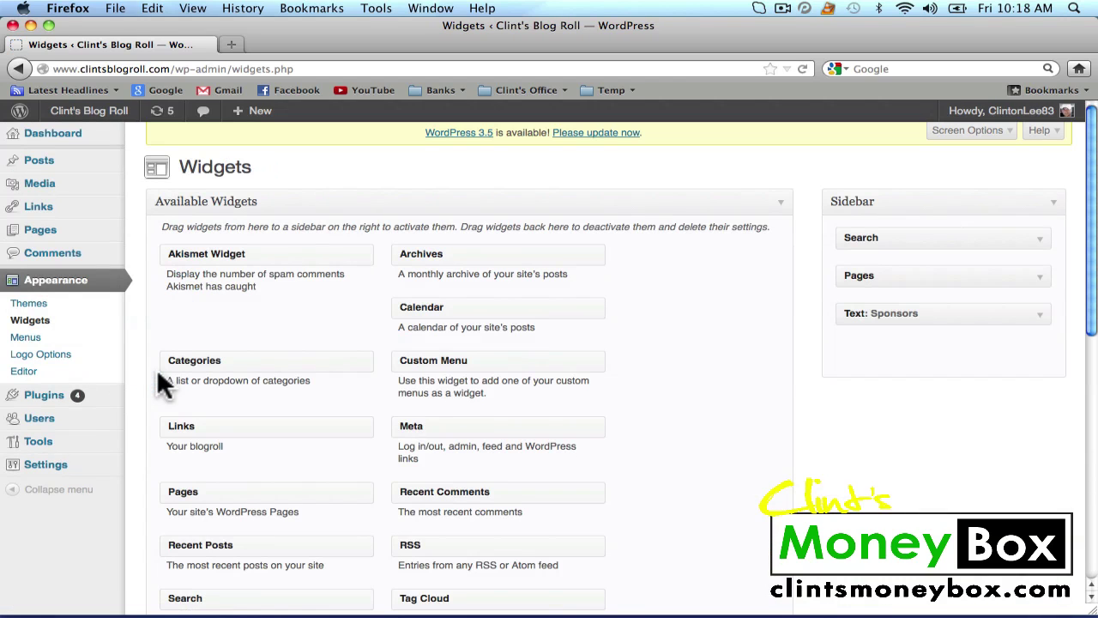
# Add a Text widget to the Sidebar, placed above Text: Sponsors
pyautogui.scroll(-3, 734, 386)
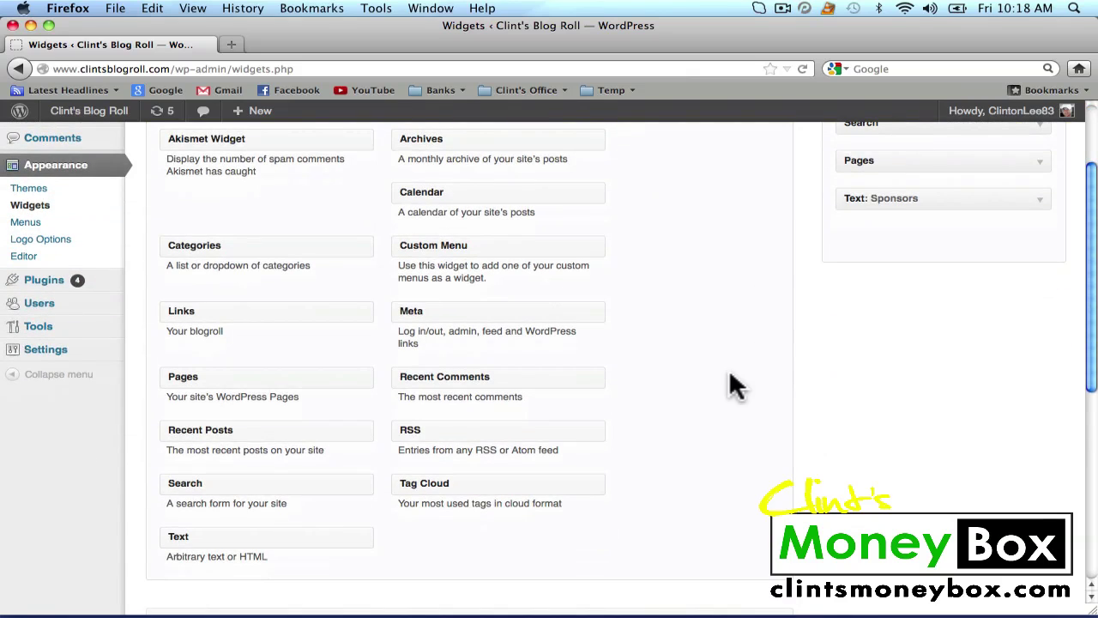
pyautogui.scroll(1, 733, 386)
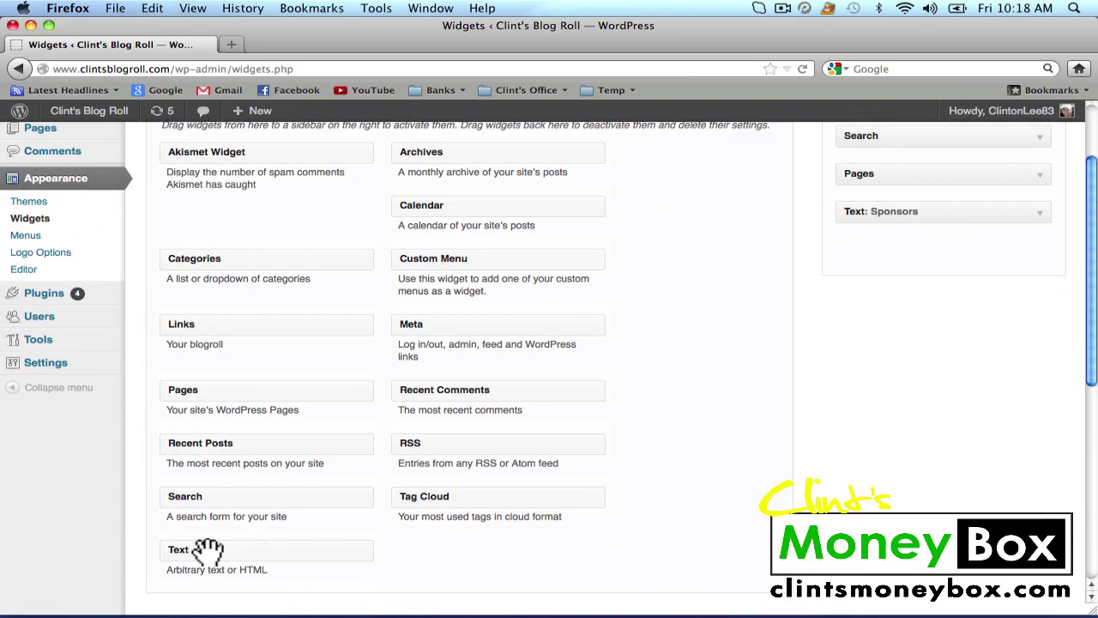
pyautogui.moveTo(206, 549); pyautogui.dragTo(852, 255)
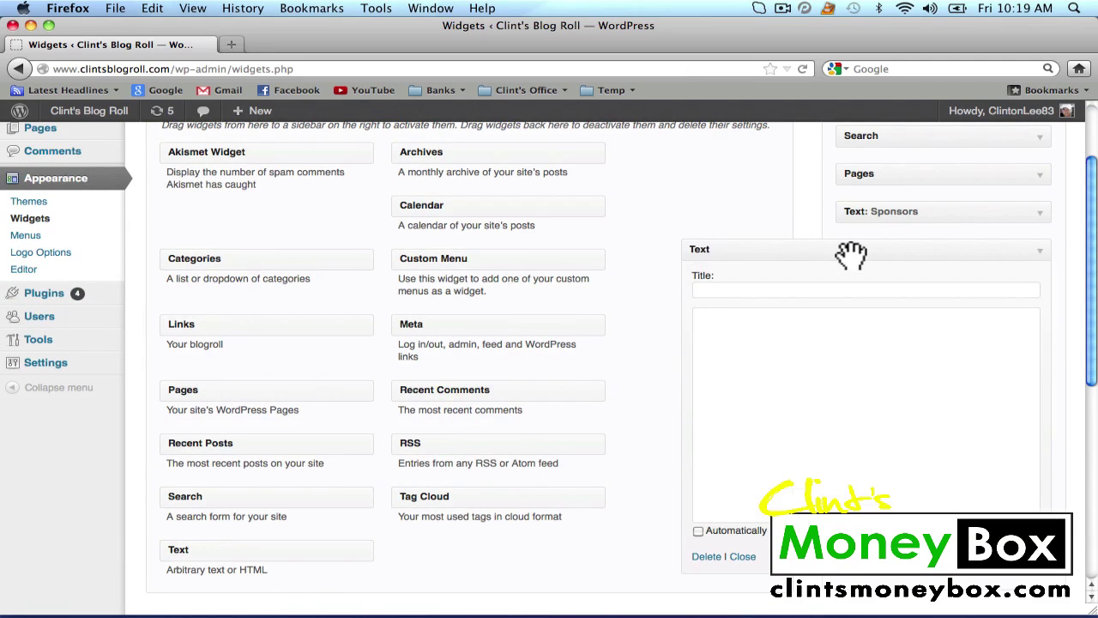
pyautogui.scroll(2, 943, 287)
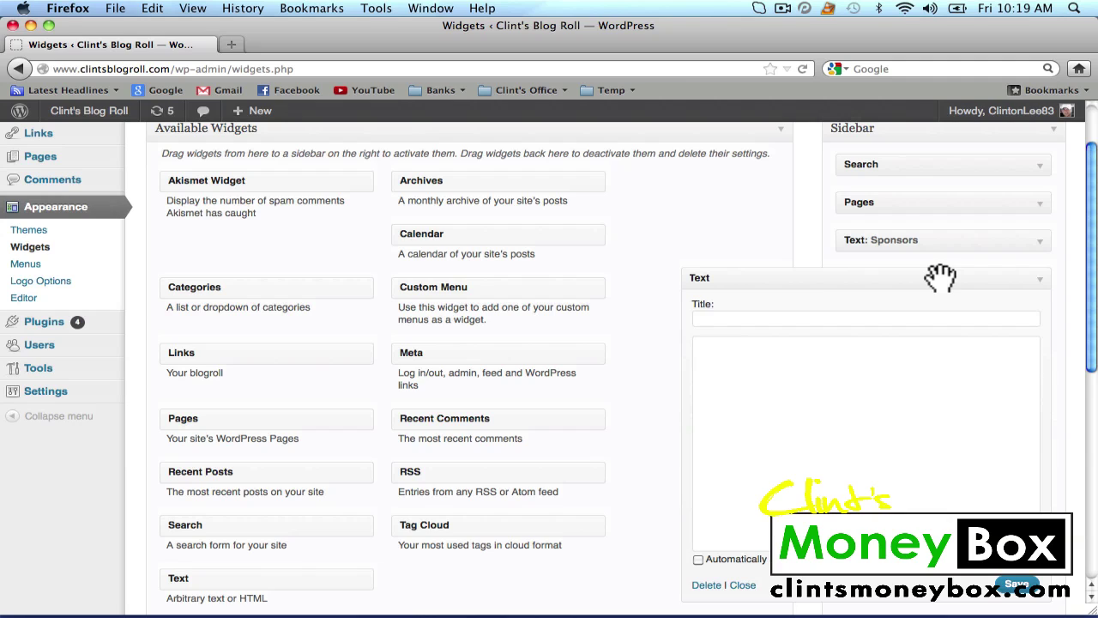
pyautogui.moveTo(941, 276); pyautogui.dragTo(943, 231)
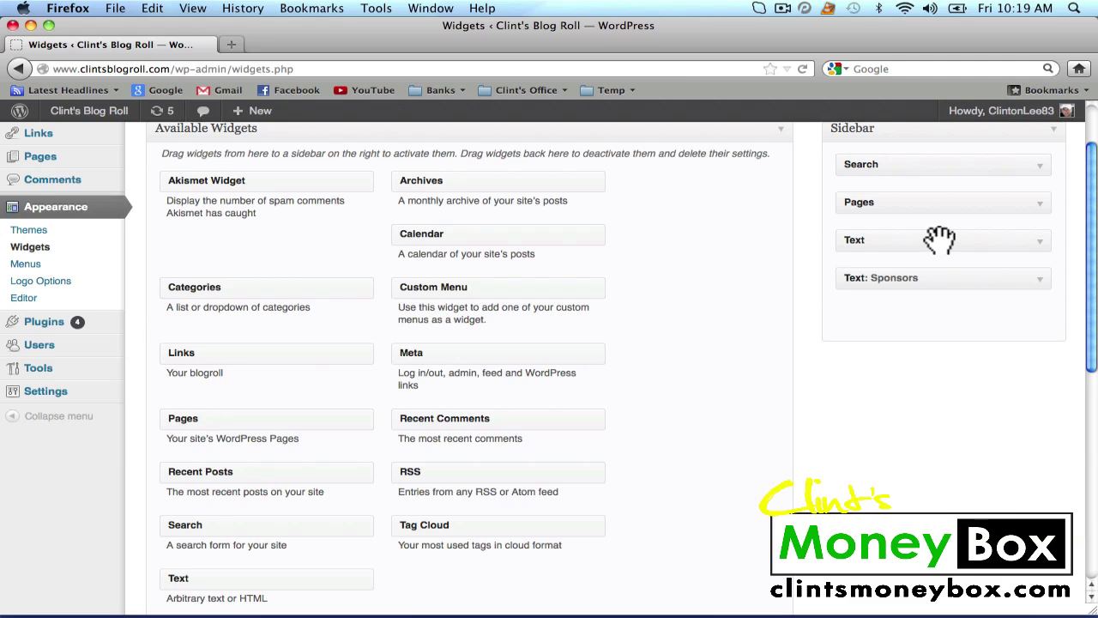
# Expand the new Text widget and title it 'Free SEO Tips'
pyautogui.click(1047, 250)
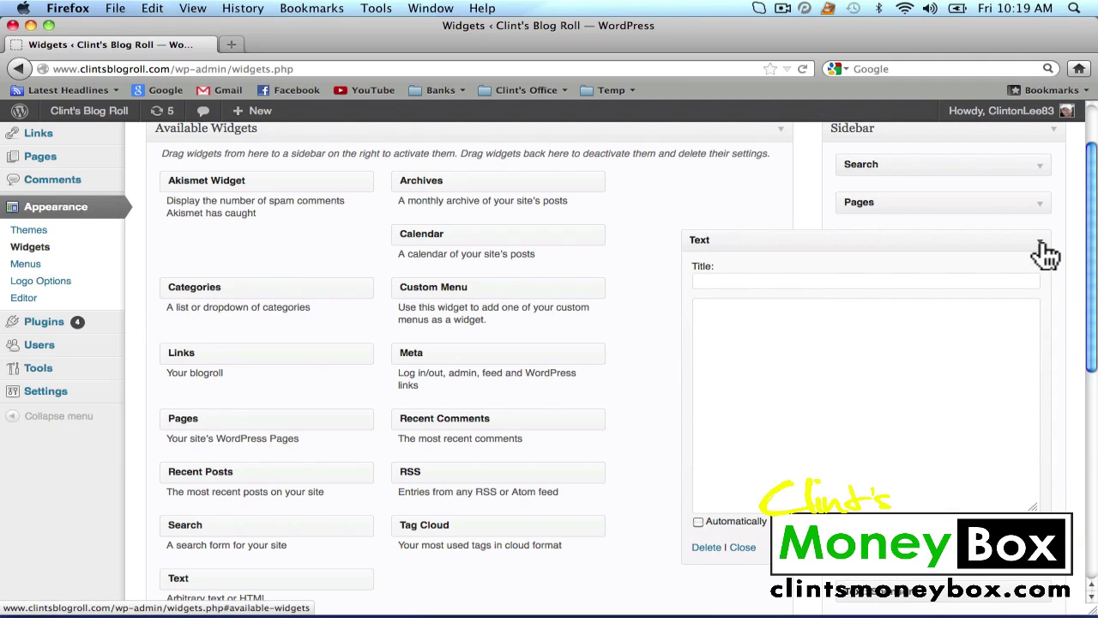
pyautogui.click(807, 284)
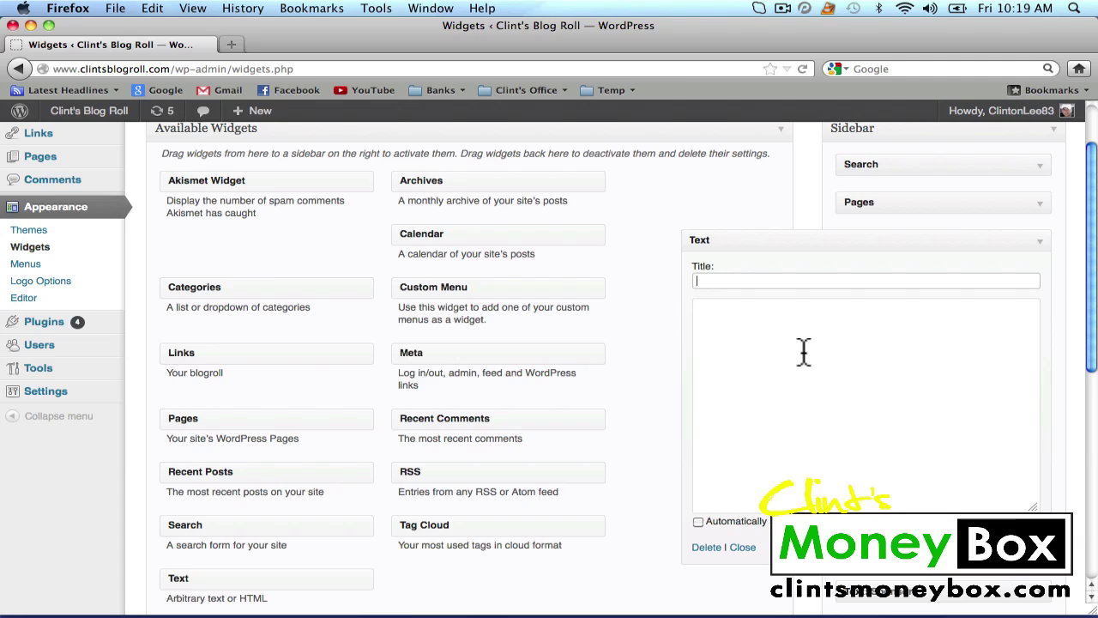
pyautogui.write('Free SEO Tips')
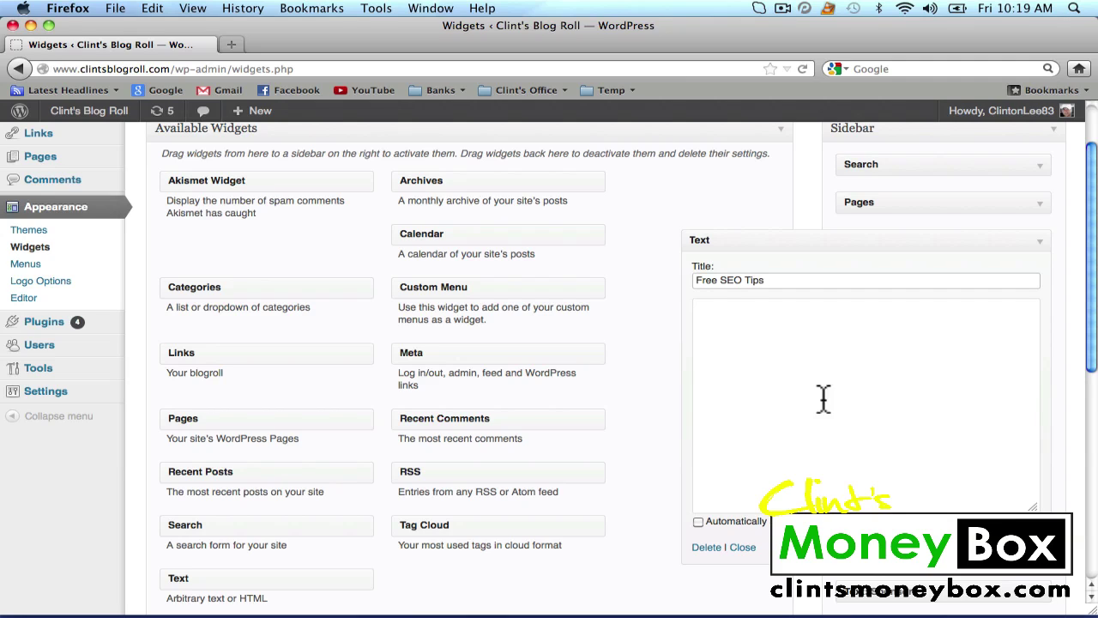
# Paste the GetResponse embed script into the widget content and visit the blog
pyautogui.click(834, 417)
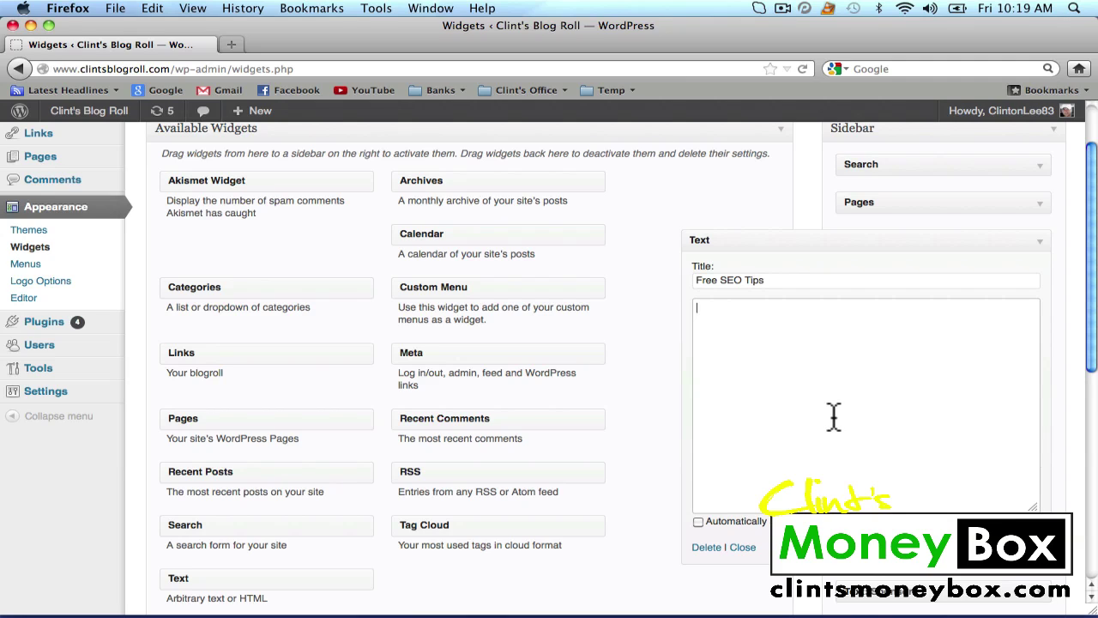
pyautogui.rightClick(794, 349)
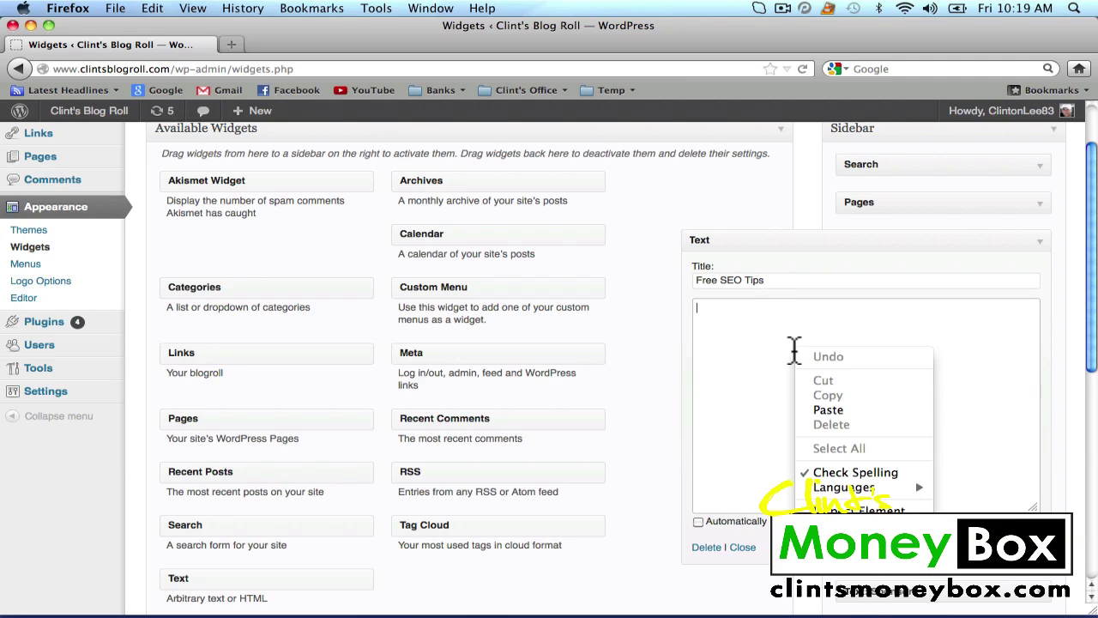
pyautogui.click(826, 404)
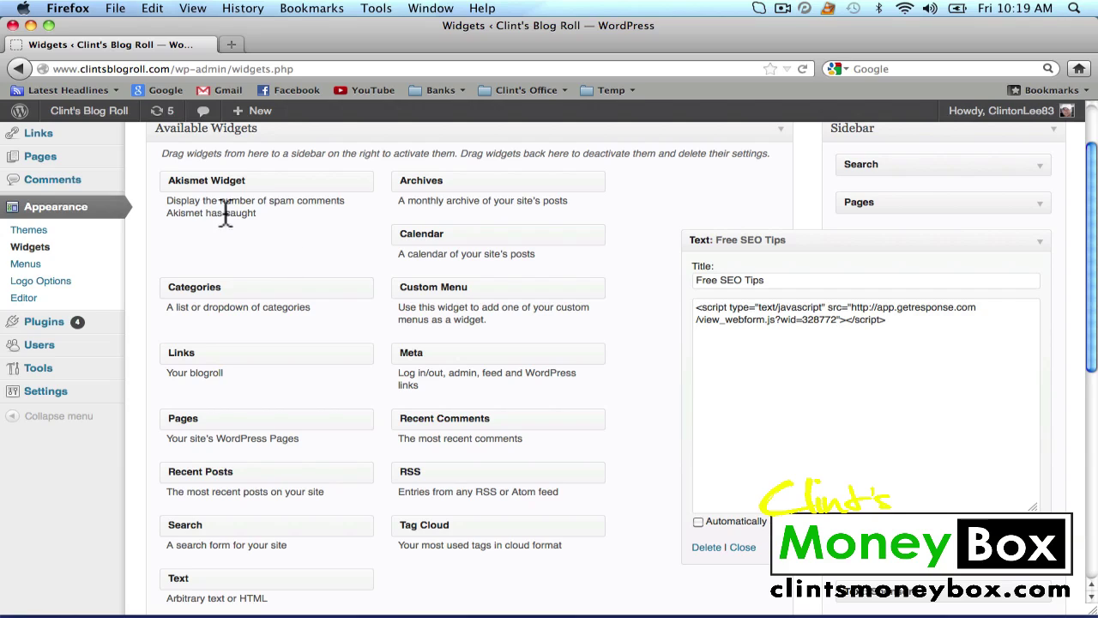
pyautogui.click(107, 125)
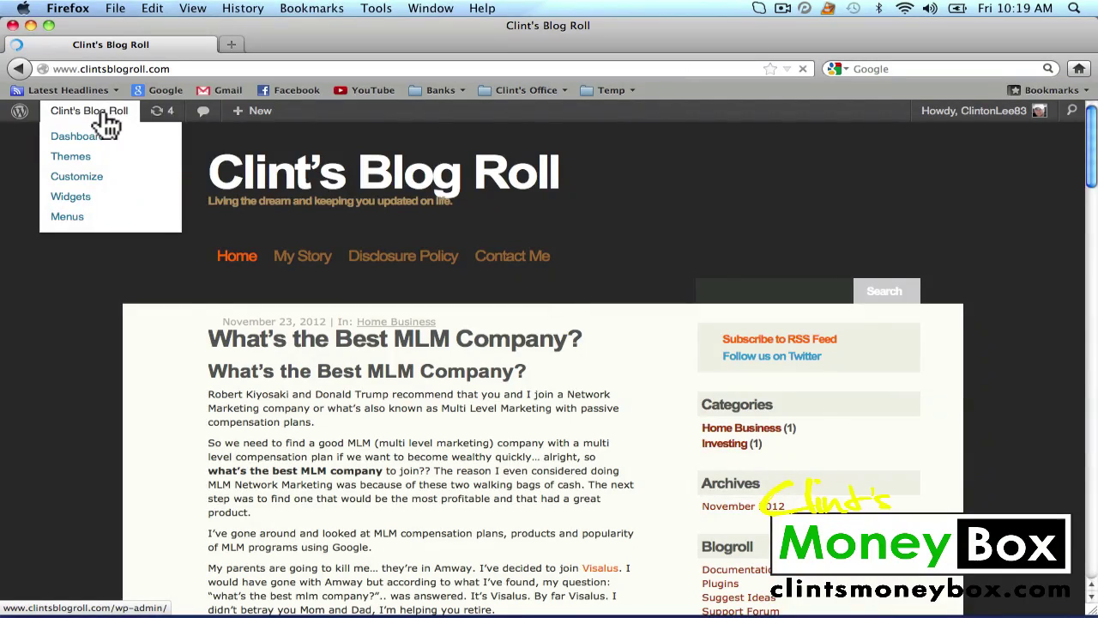
# Scroll the blog home page down to the Free SEO Tips form in the sidebar
pyautogui.scroll(-7, 867, 233)
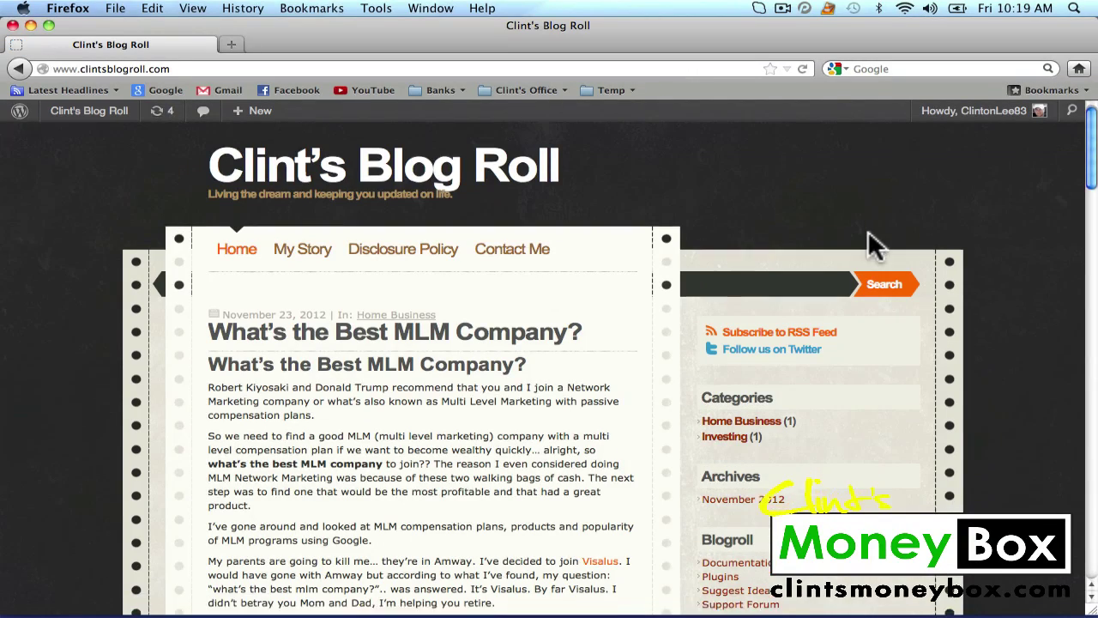
pyautogui.scroll(-2, 874, 245)
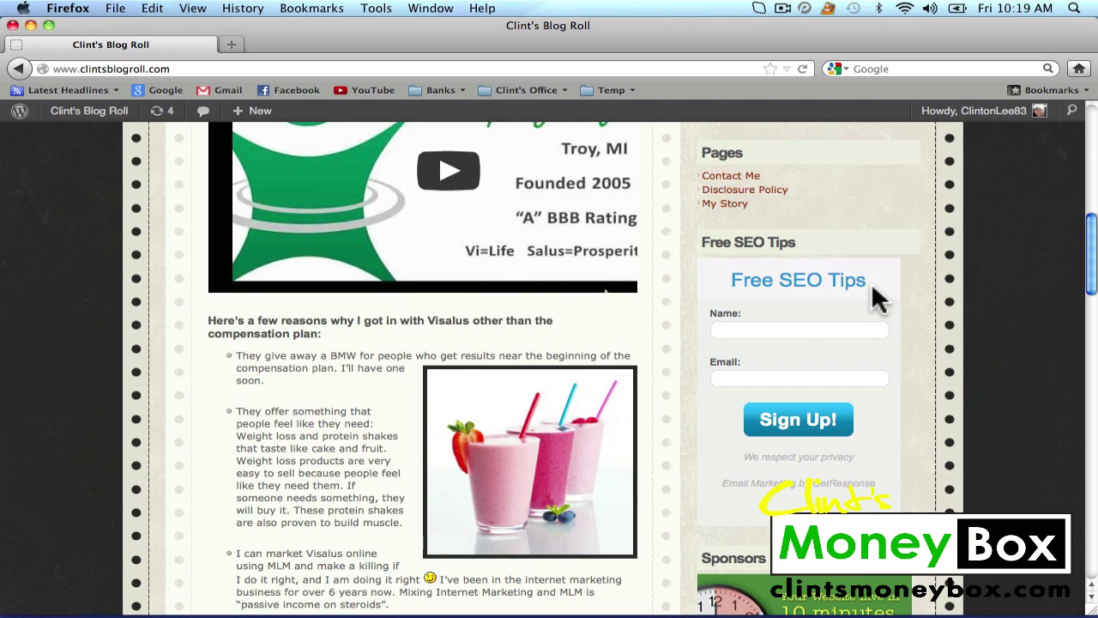
# Submit a test signup through the sidebar form with a first name and Gmail address
pyautogui.click(758, 332)
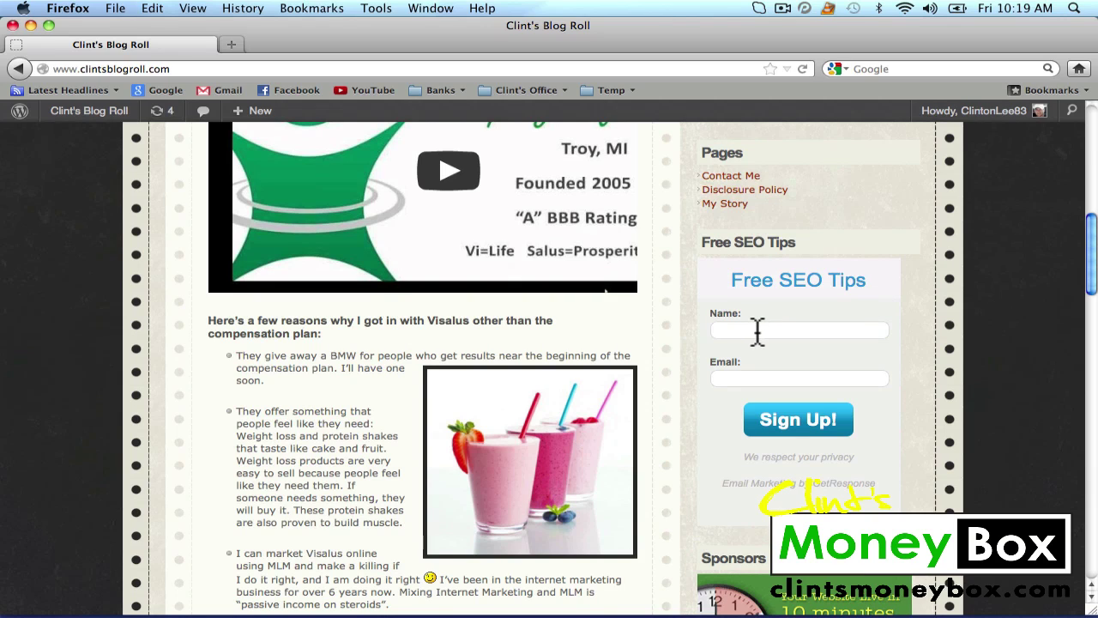
pyautogui.write('Clint')
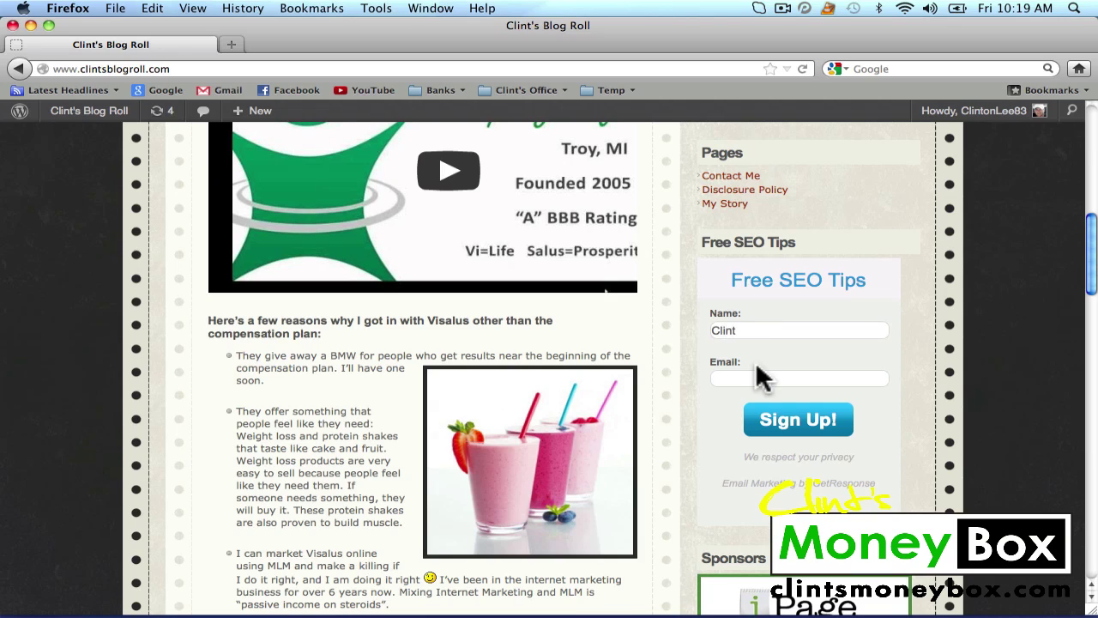
pyautogui.click(755, 376)
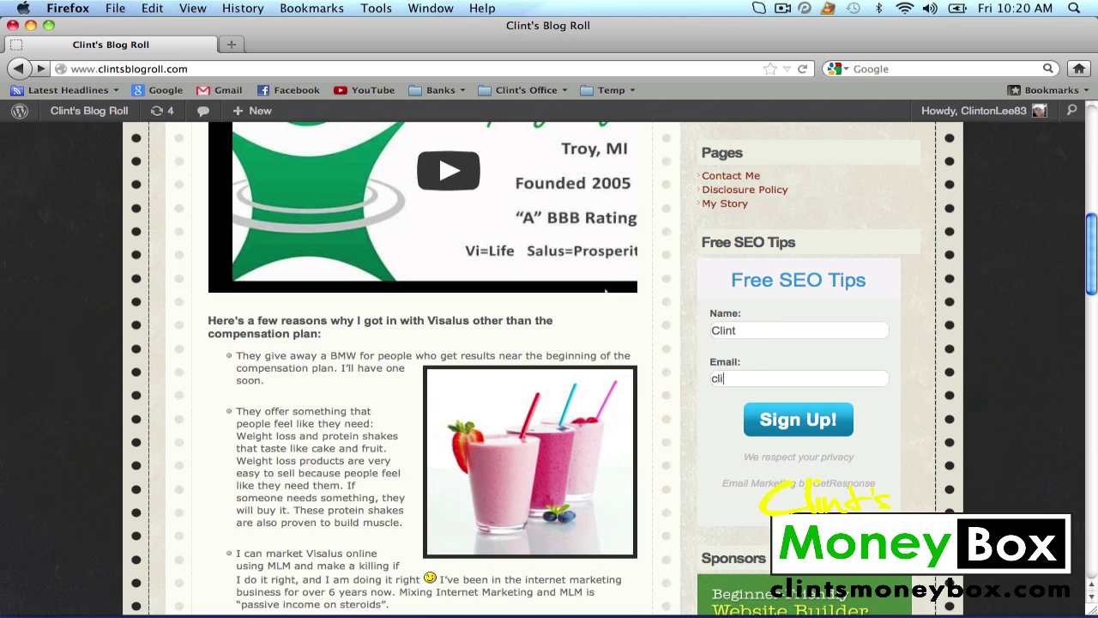
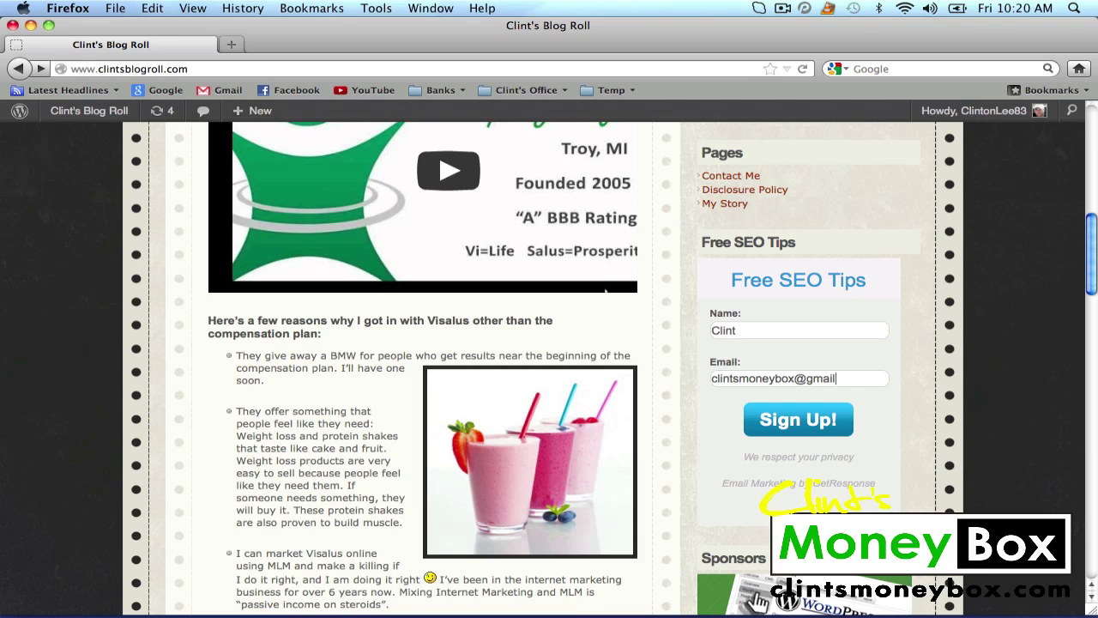
pyautogui.click(834, 415)
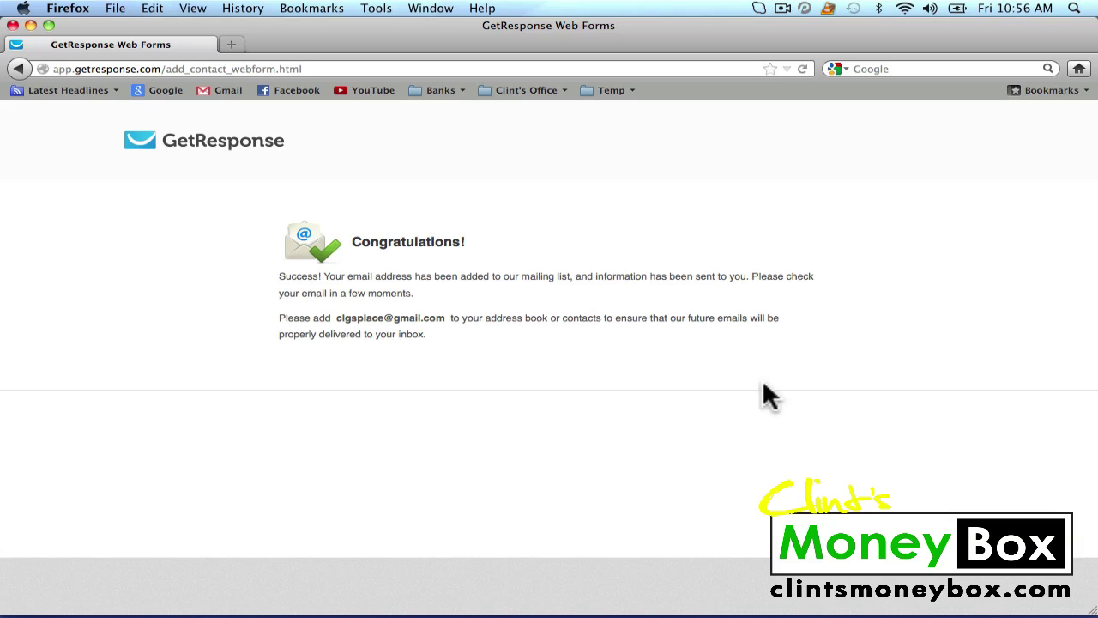
# Open the Gmail bookmark in a new tab alongside the GetResponse confirmation page
pyautogui.rightClick(227, 87)
pyautogui.click(259, 118)
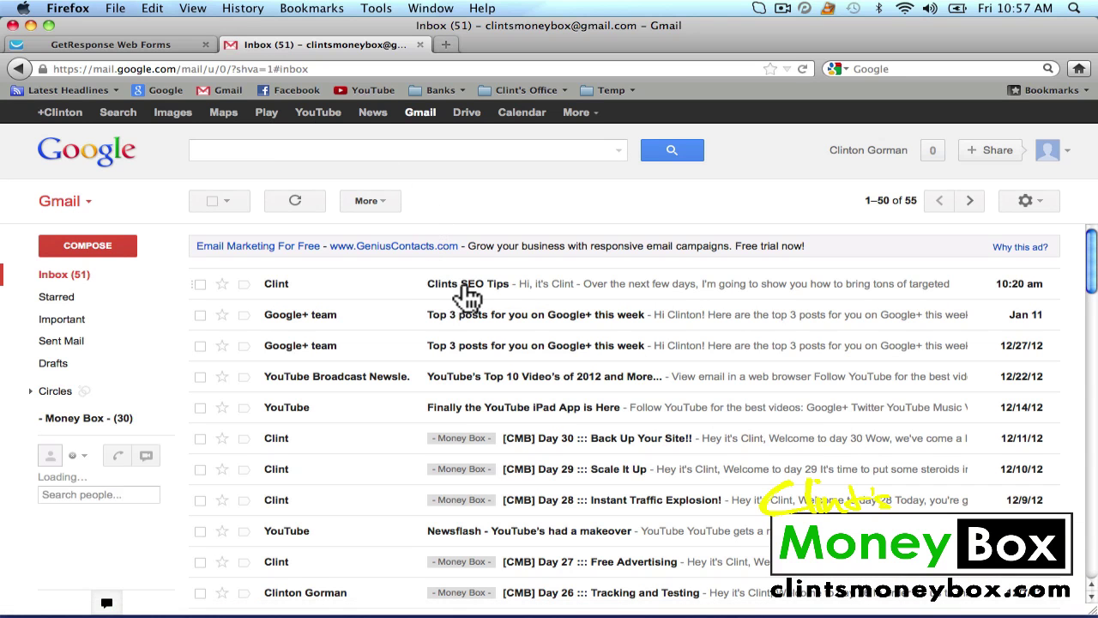
# Open the Clints SEO Tips email in Gmail and read through it
pyautogui.click(601, 283)
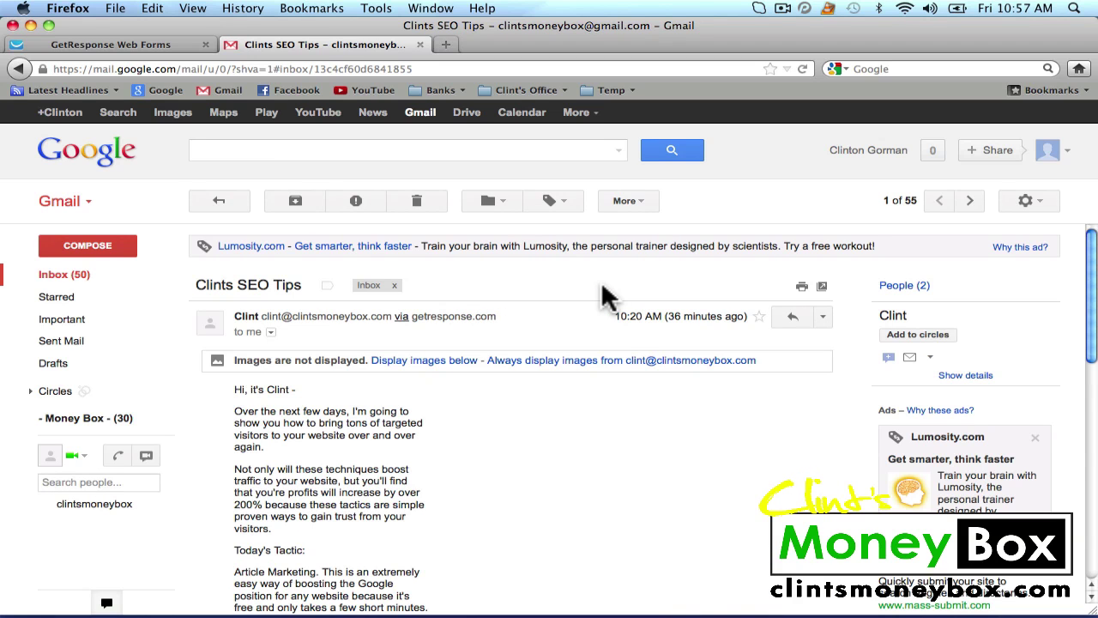
pyautogui.scroll(-3, 602, 286)
pyautogui.scroll(-2, 602, 290)
pyautogui.scroll(1, 602, 289)
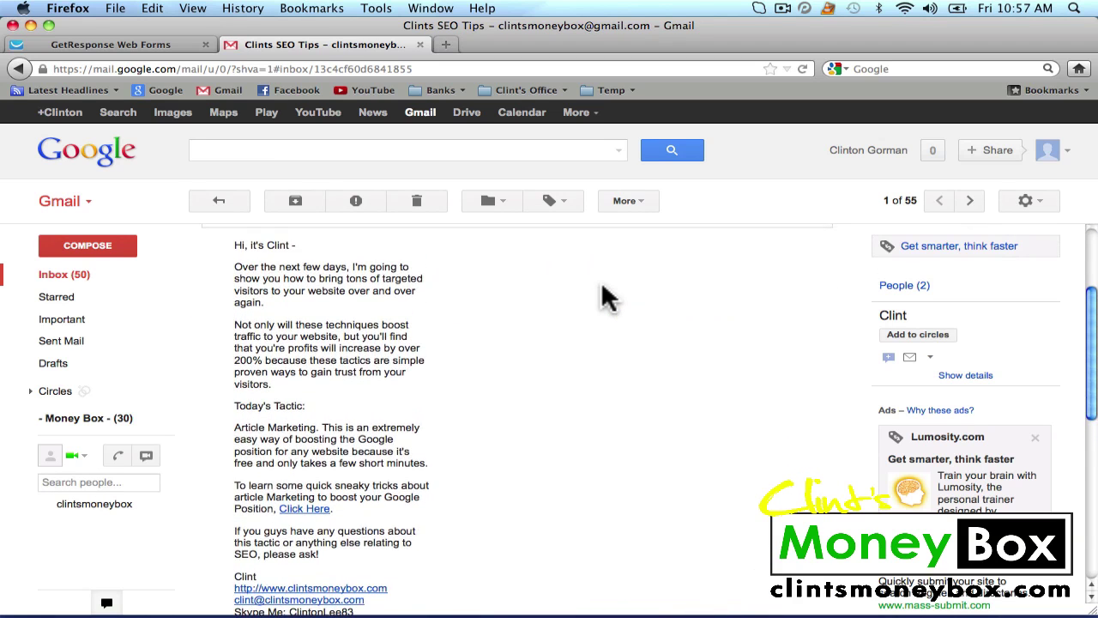
pyautogui.scroll(-2, 607, 298)
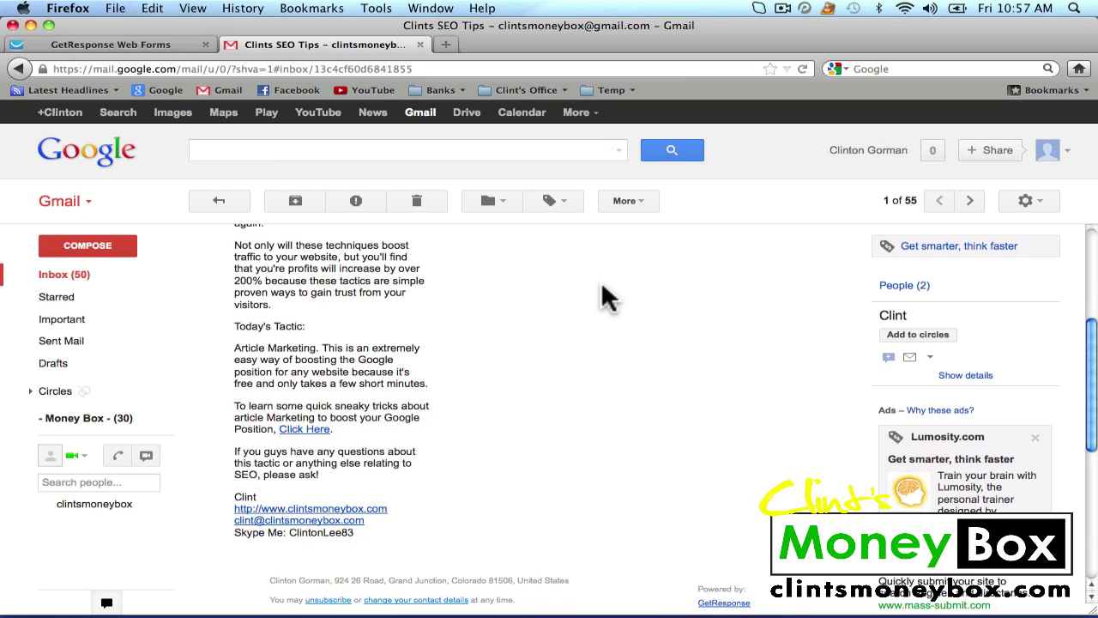
pyautogui.scroll(5, 581, 383)
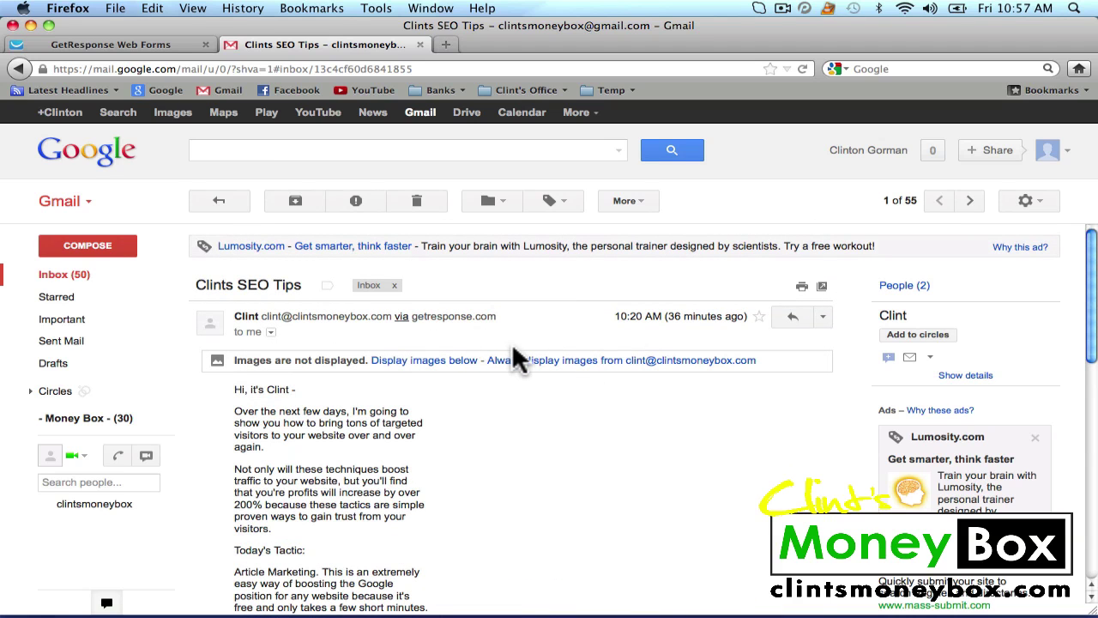
# Reopen the SEO tips email from the inbox, then load the GetResponse home page from the logo
pyautogui.click(219, 203)
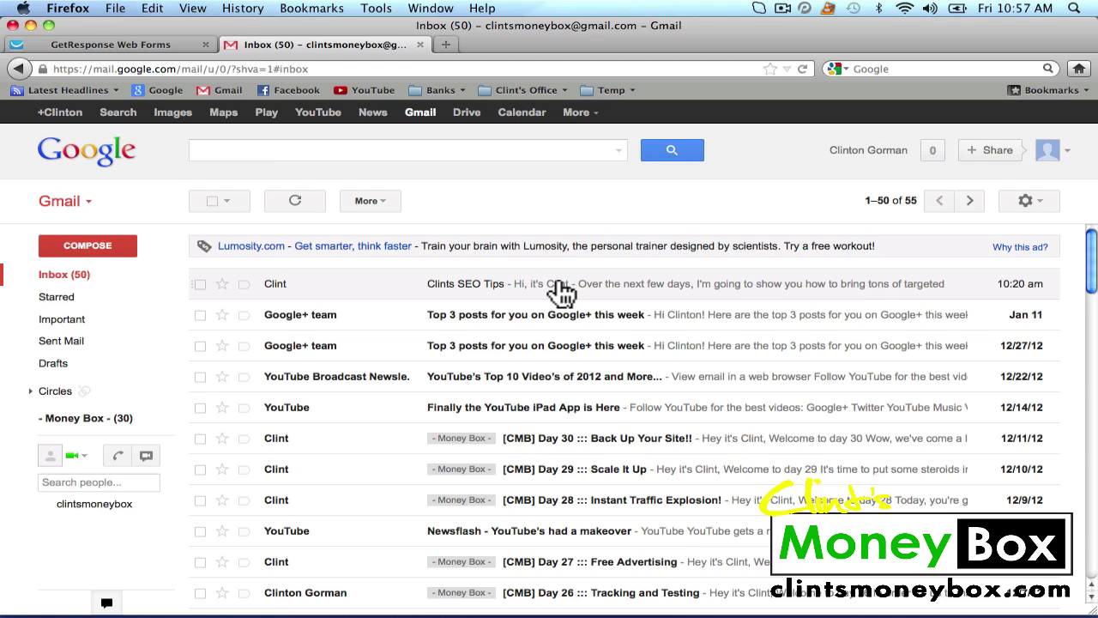
pyautogui.click(562, 292)
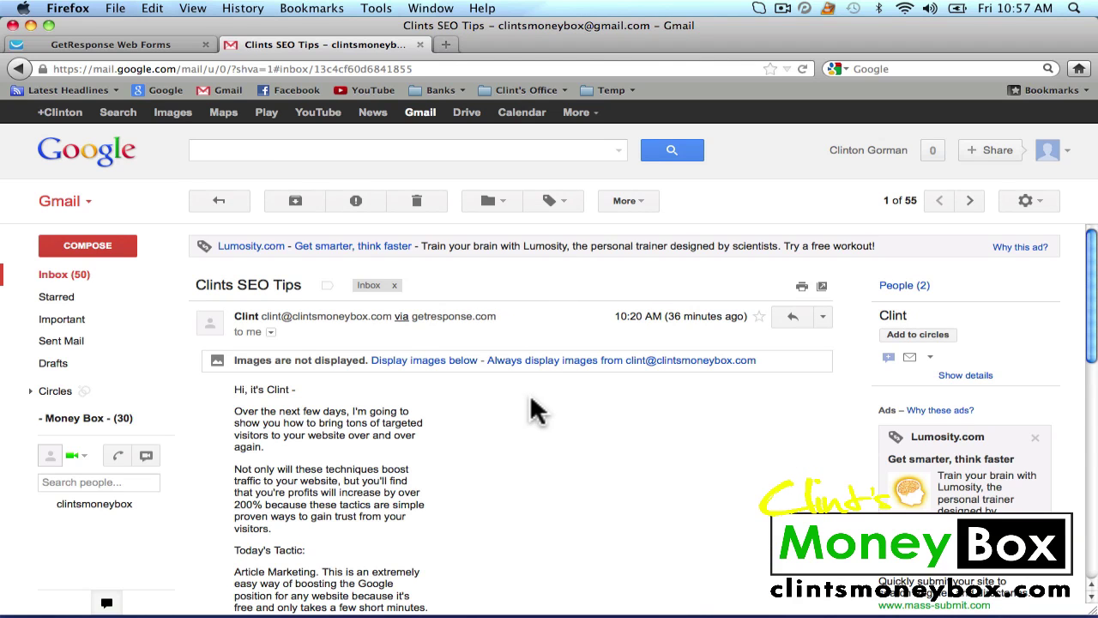
pyautogui.scroll(-4, 532, 410)
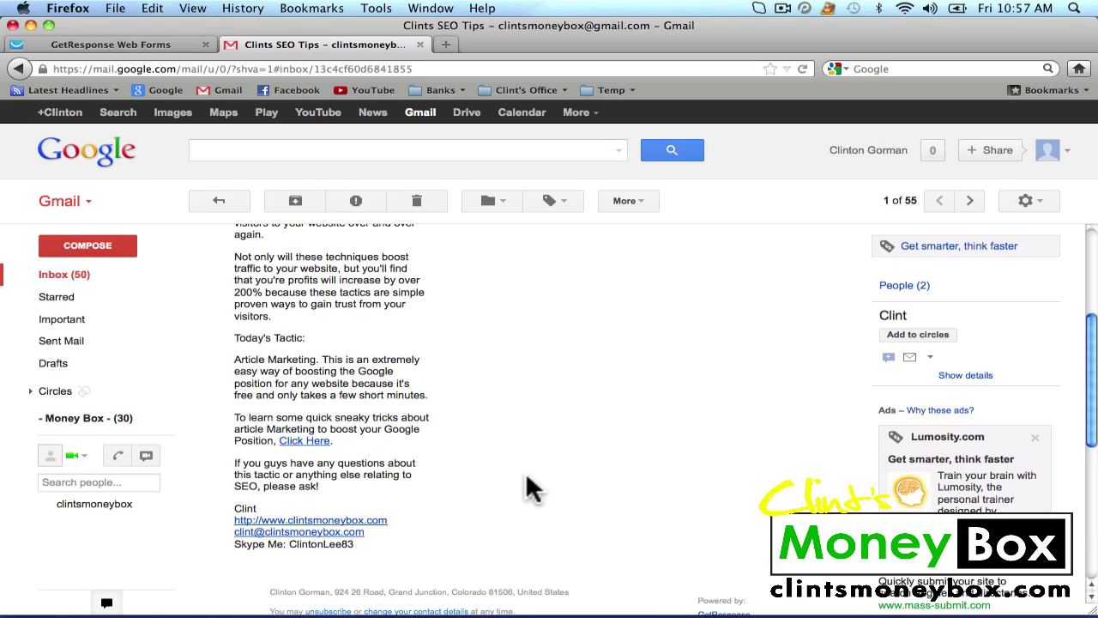
pyautogui.scroll(5, 517, 412)
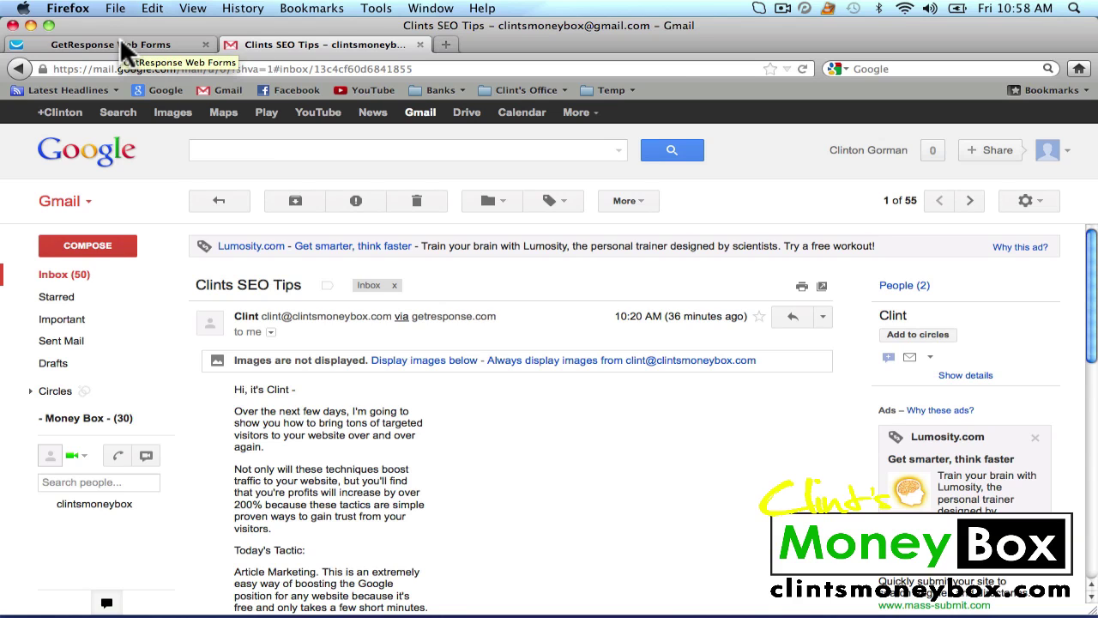
pyautogui.scroll(-3, 606, 437)
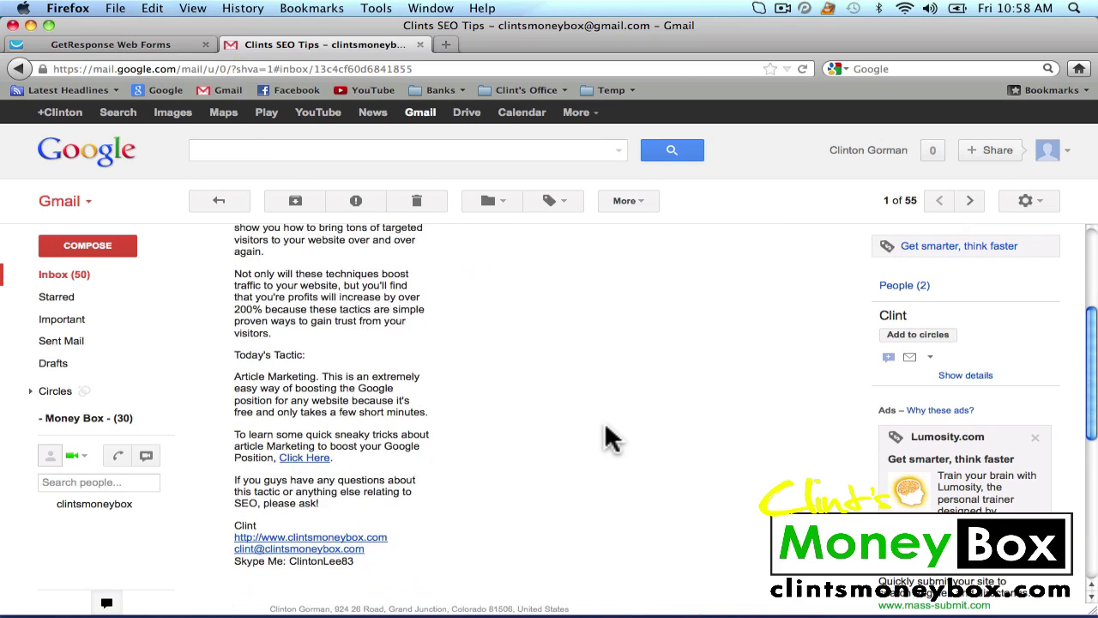
pyautogui.scroll(3, 605, 438)
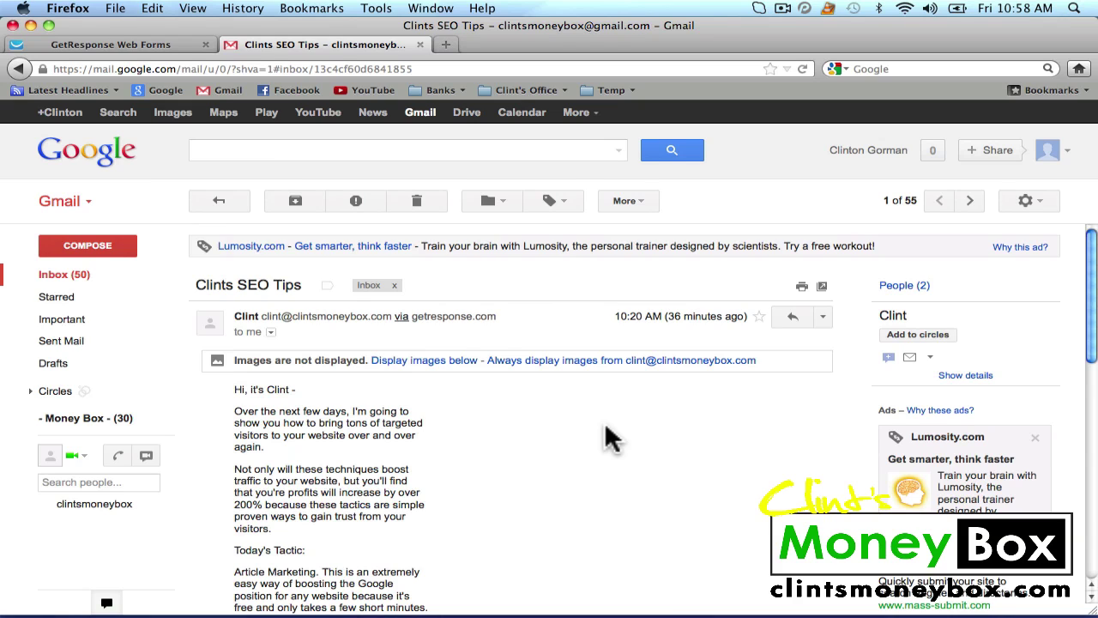
pyautogui.click(122, 41)
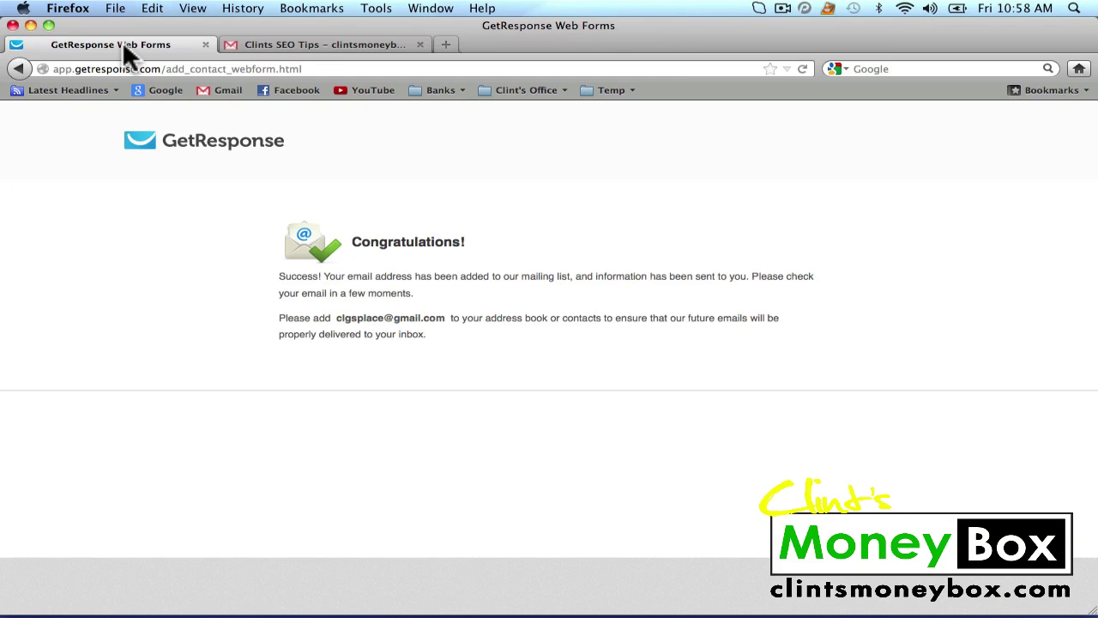
pyautogui.click(210, 150)
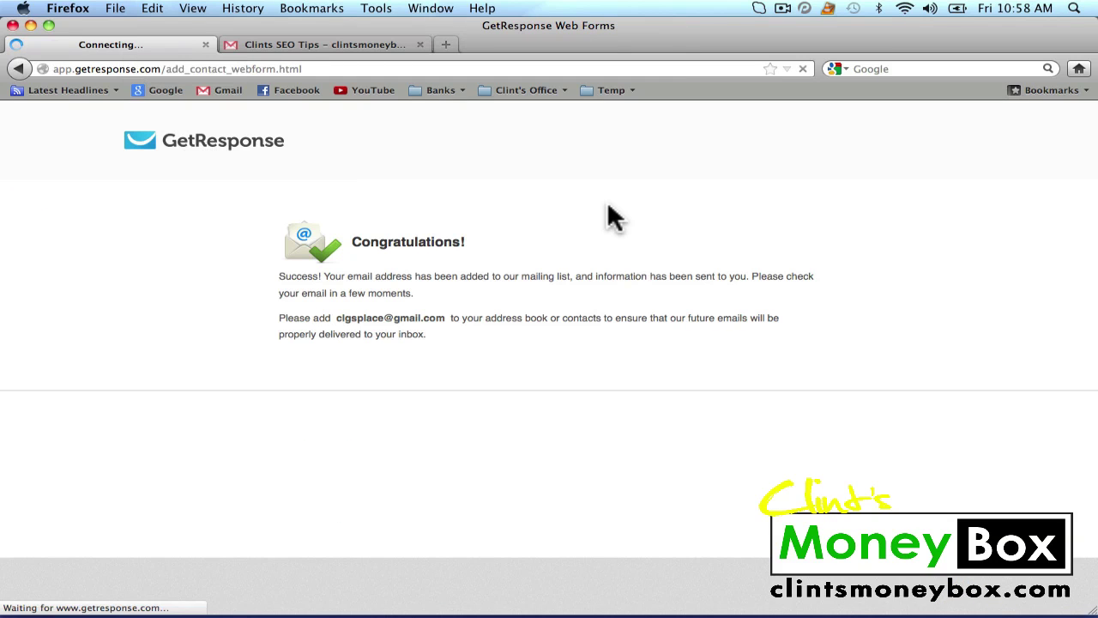